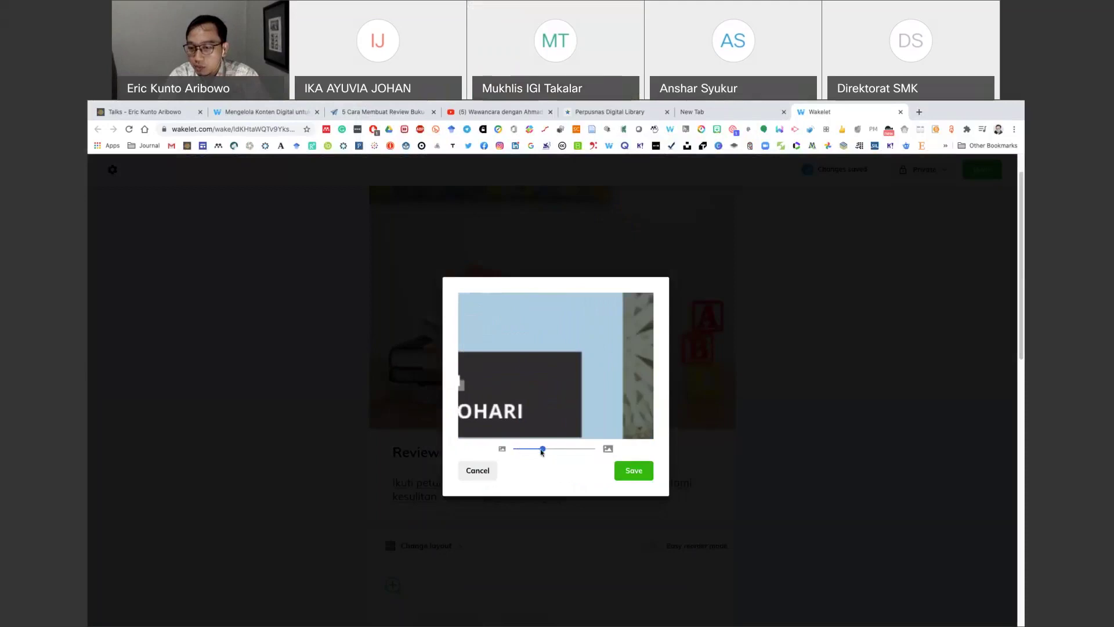
# Zoom the cover image crop all the way out and save it as the collection's cover.
pyautogui.moveTo(536, 451); pyautogui.dragTo(514, 450)
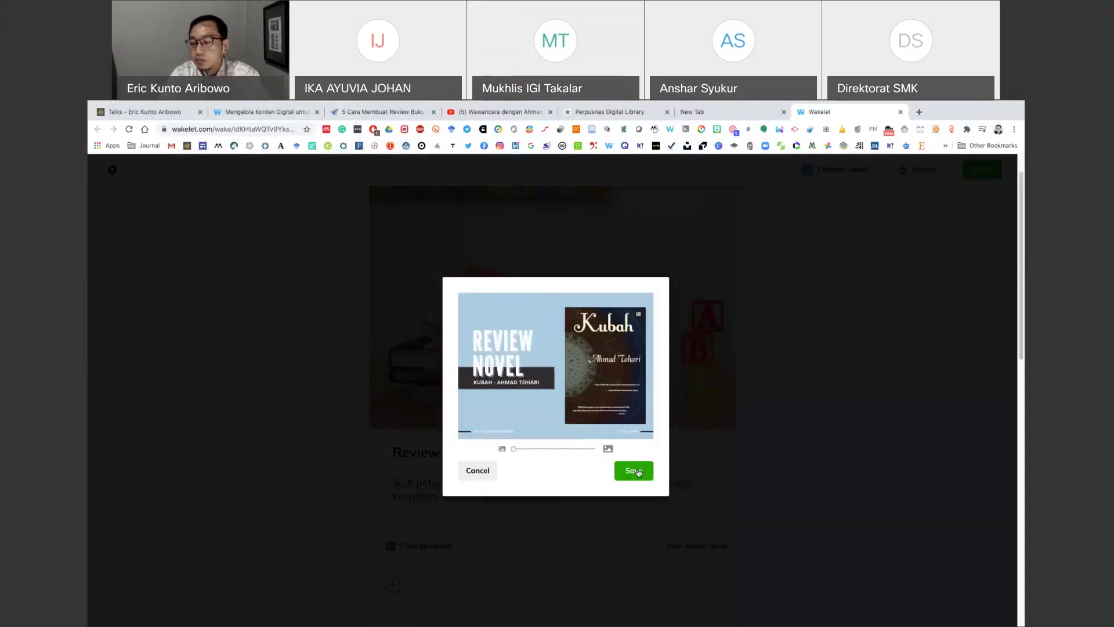
pyautogui.click(638, 471)
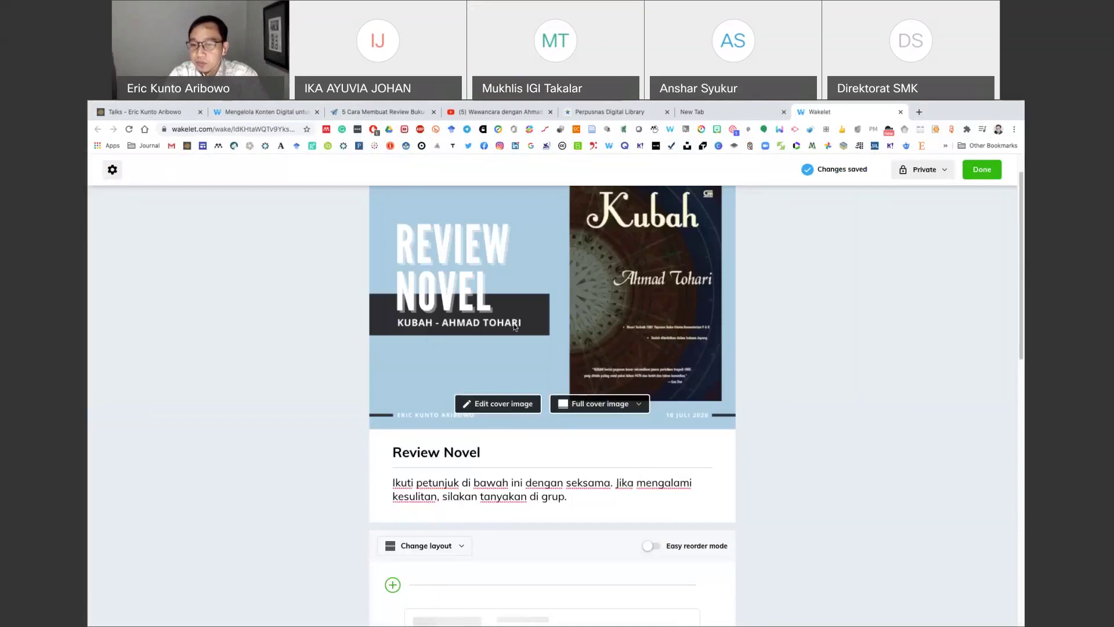
# Copy the web address of the "Mengelola Konten Digital" collection and add it as the first link item of the Review Novel collection.
pyautogui.scroll(-3, 451, 494)
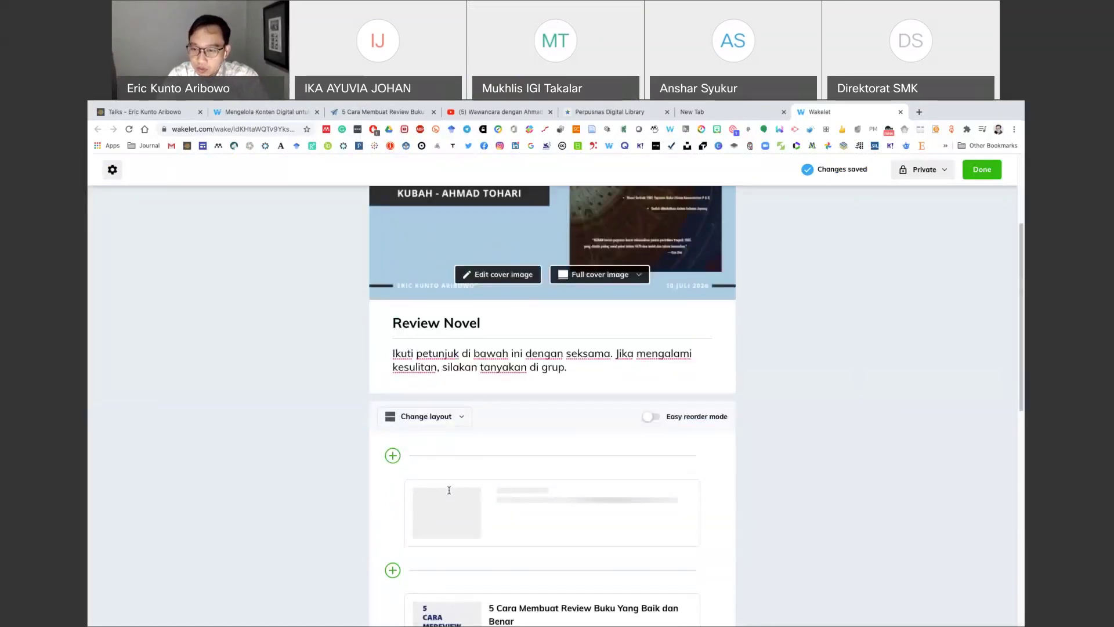
pyautogui.scroll(-1, 476, 399)
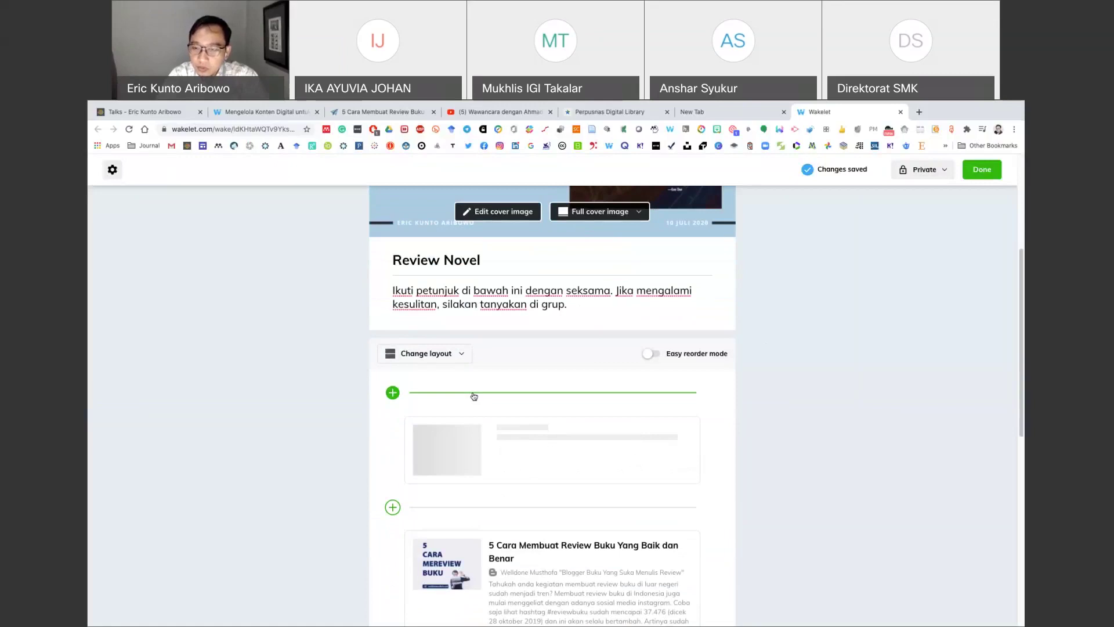
pyautogui.click(393, 393)
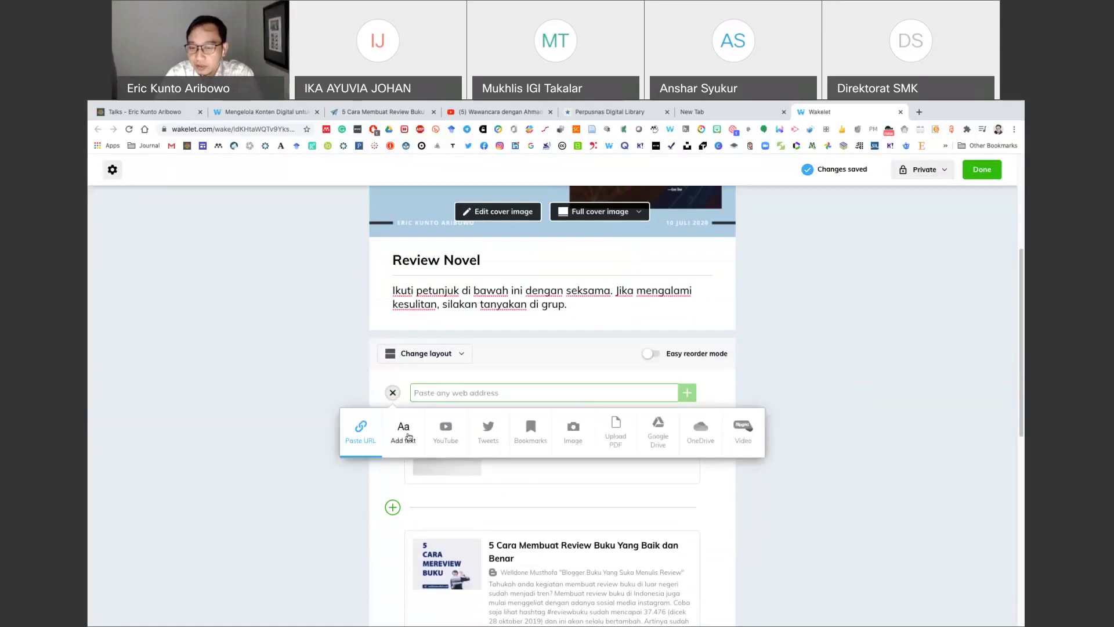
pyautogui.click(384, 323)
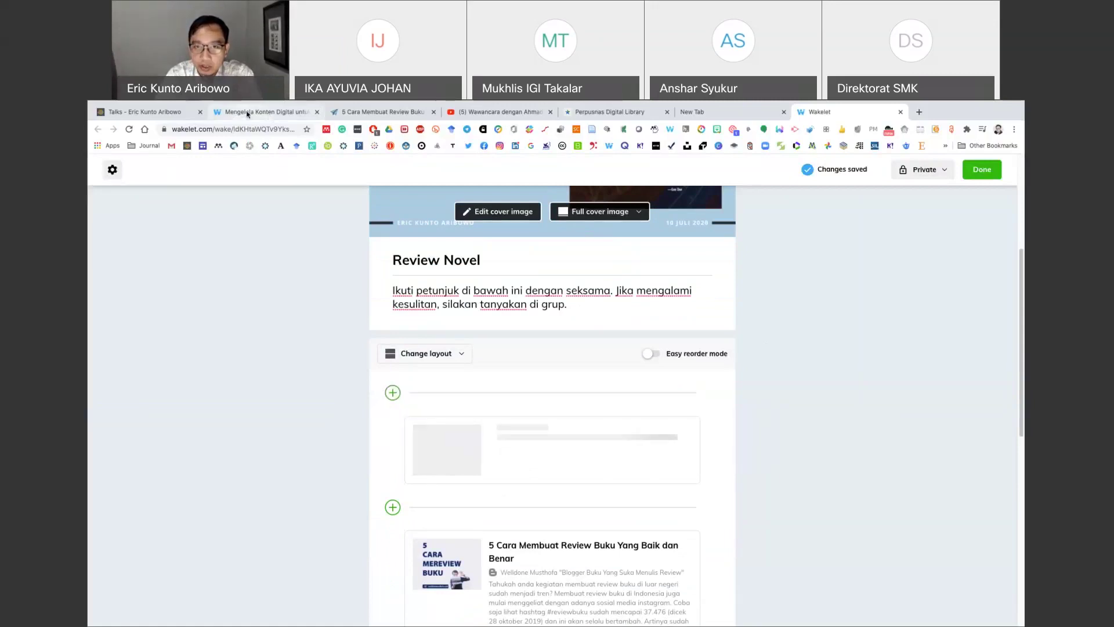
pyautogui.click(247, 113)
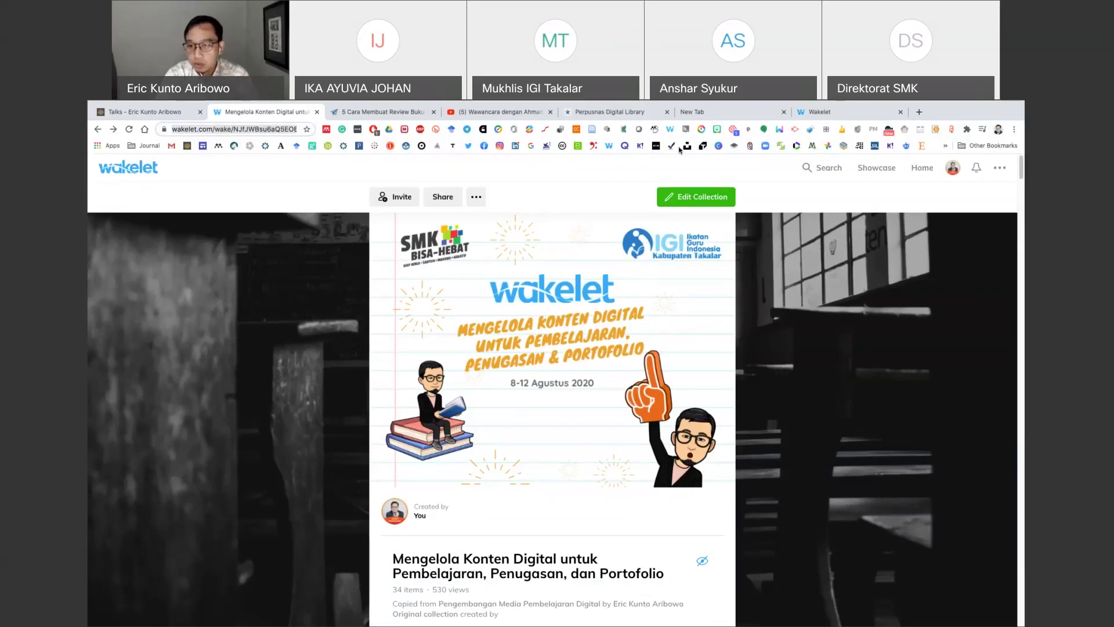
pyautogui.click(837, 113)
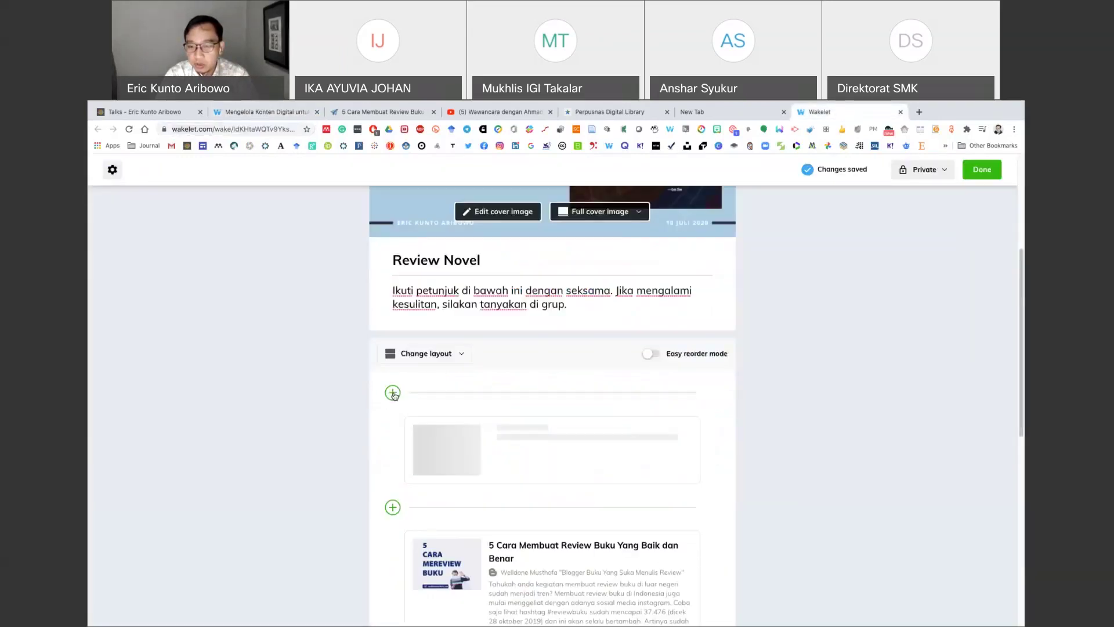
pyautogui.click(393, 393)
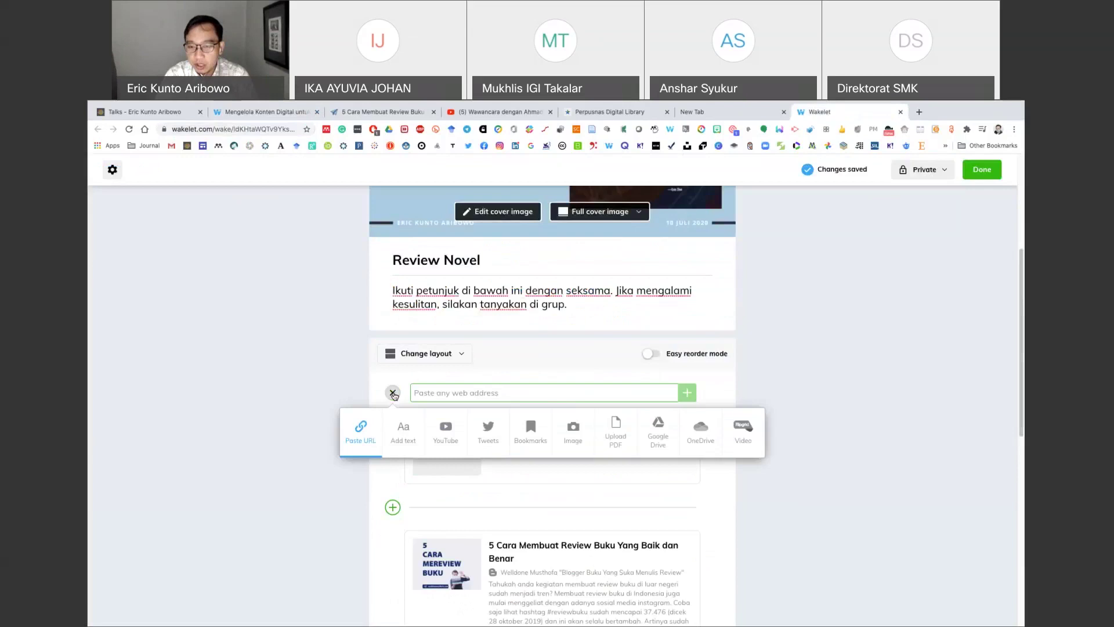
pyautogui.rightClick(421, 394)
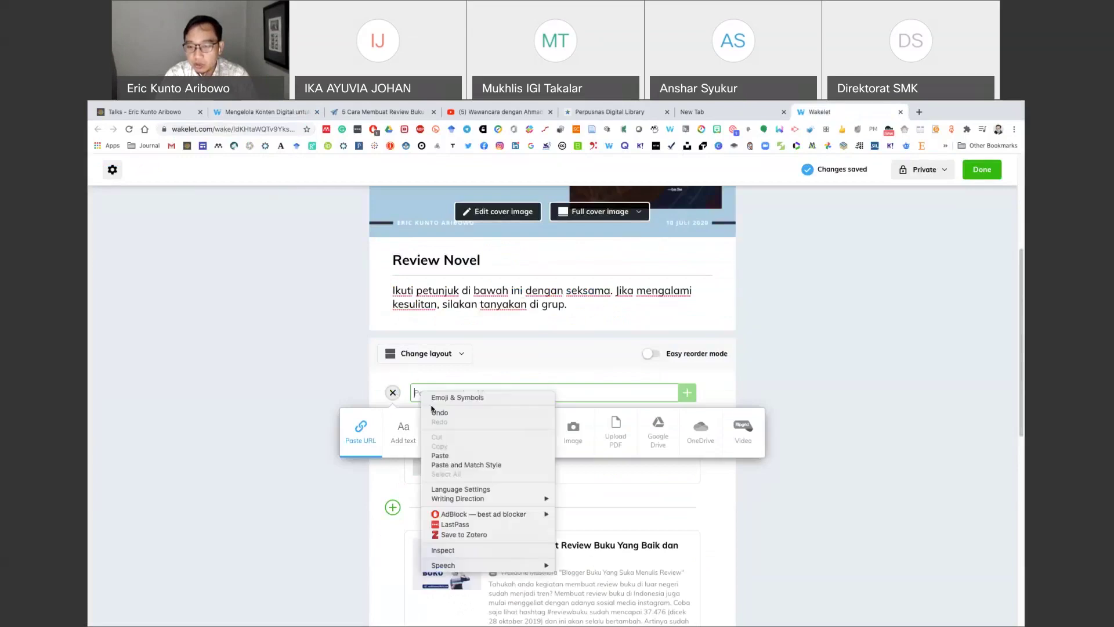
pyautogui.click(443, 457)
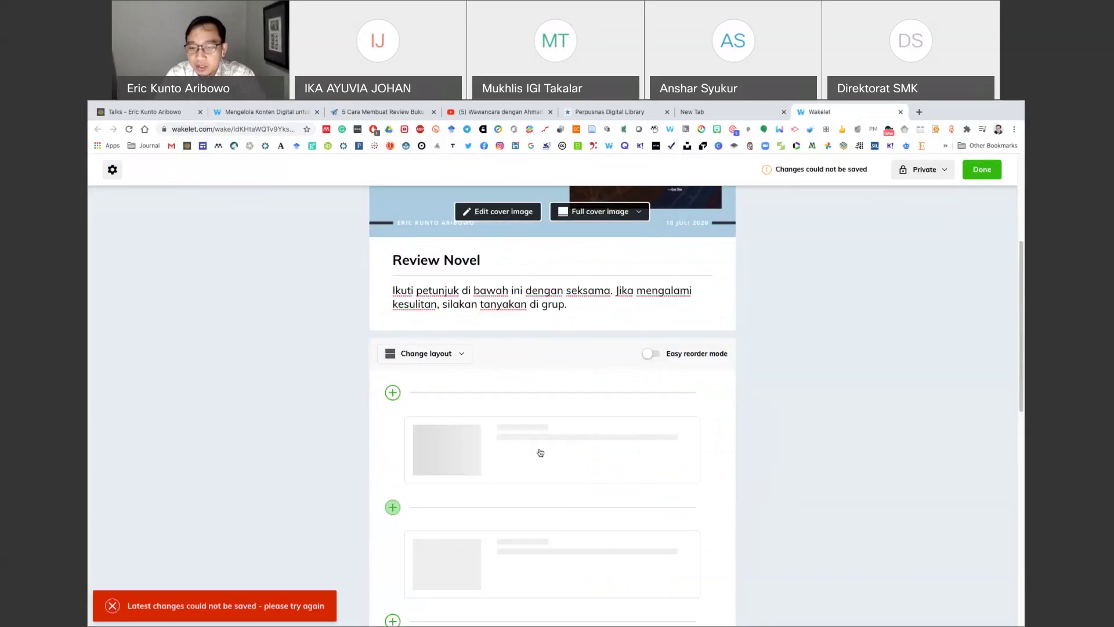
# Add a text item above the first item, enter "lkj lsakjd lalskj d" and format it as an H2 heading.
pyautogui.scroll(-1, 536, 331)
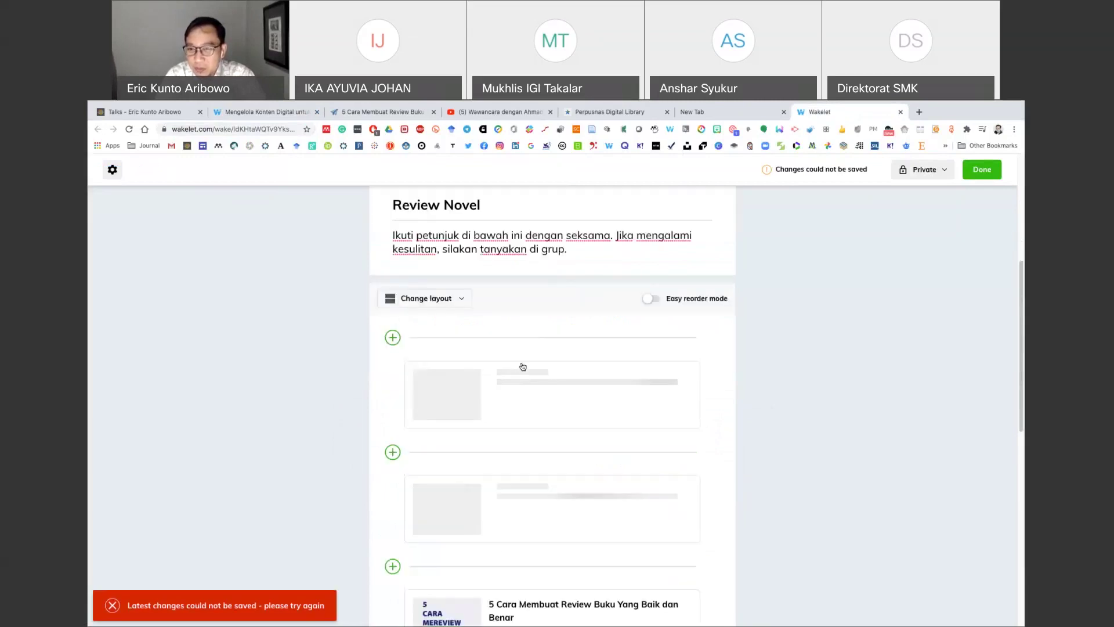
pyautogui.click(392, 338)
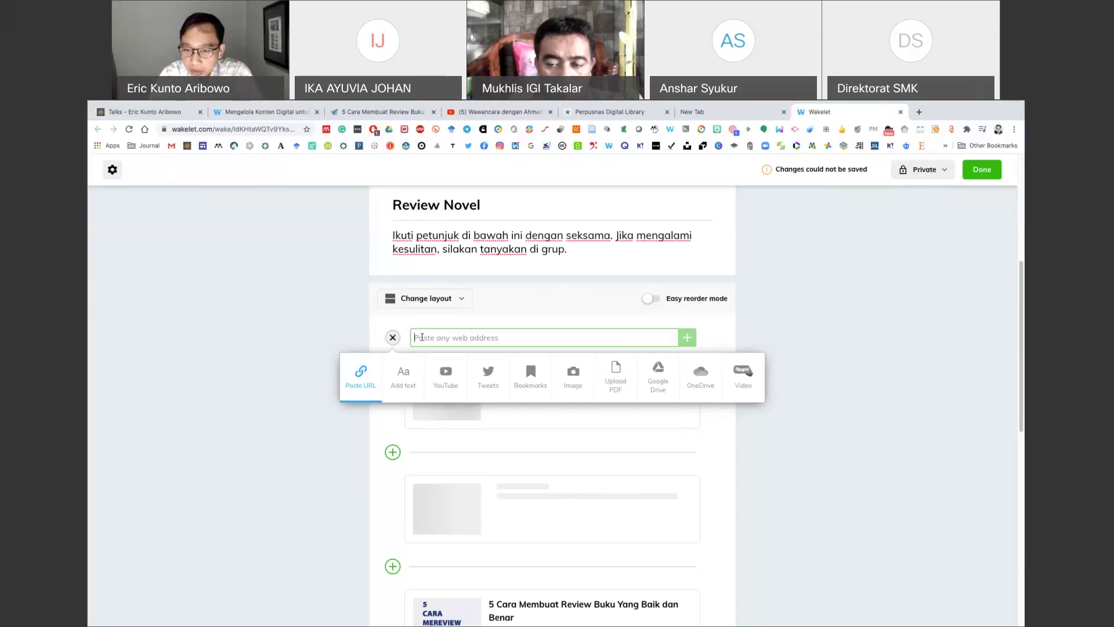
pyautogui.click(405, 379)
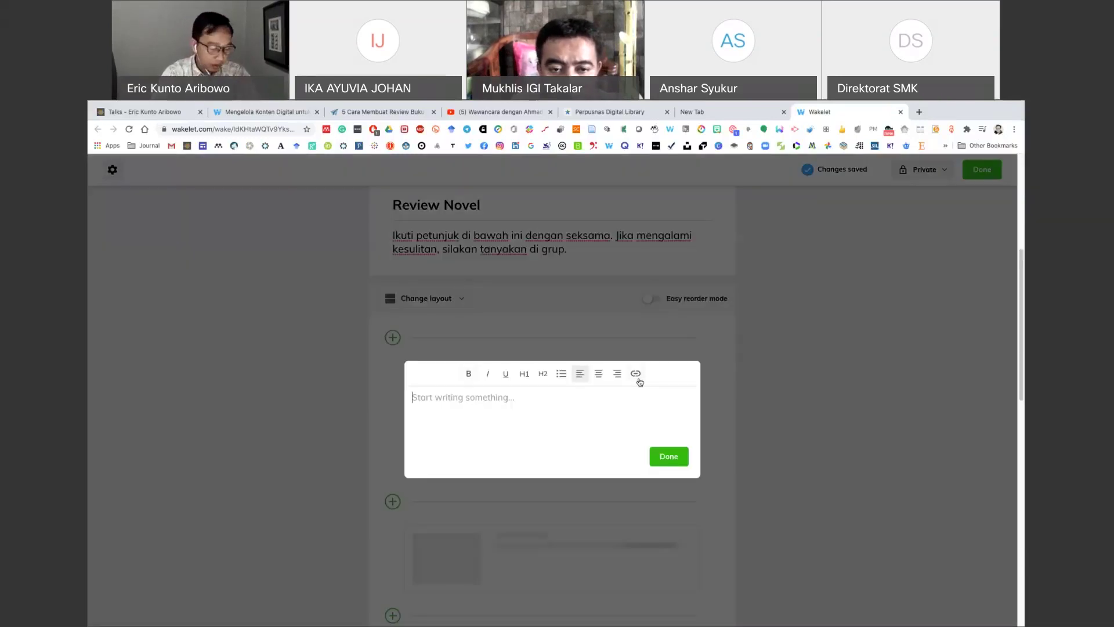
pyautogui.write('lkj lsakjd lalsk')
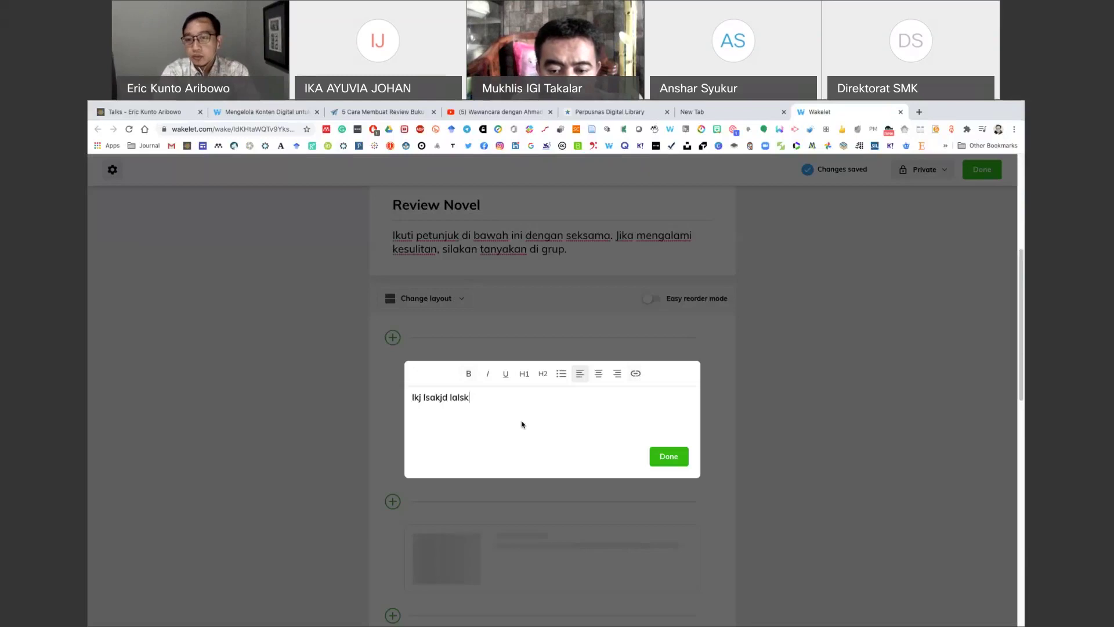
pyautogui.write('j d')
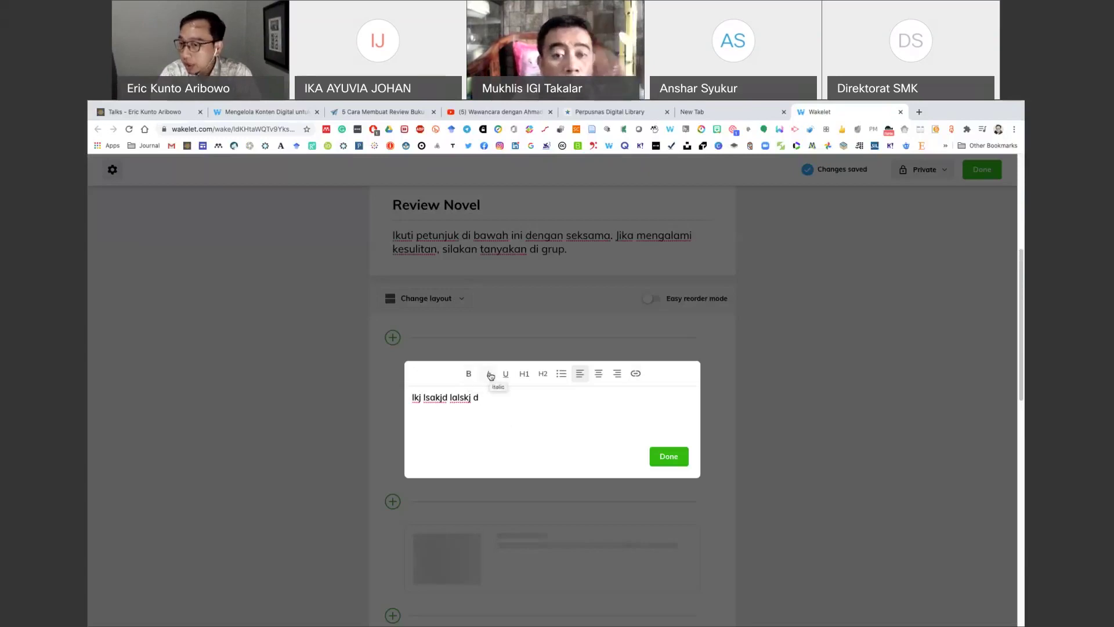
pyautogui.click(524, 375)
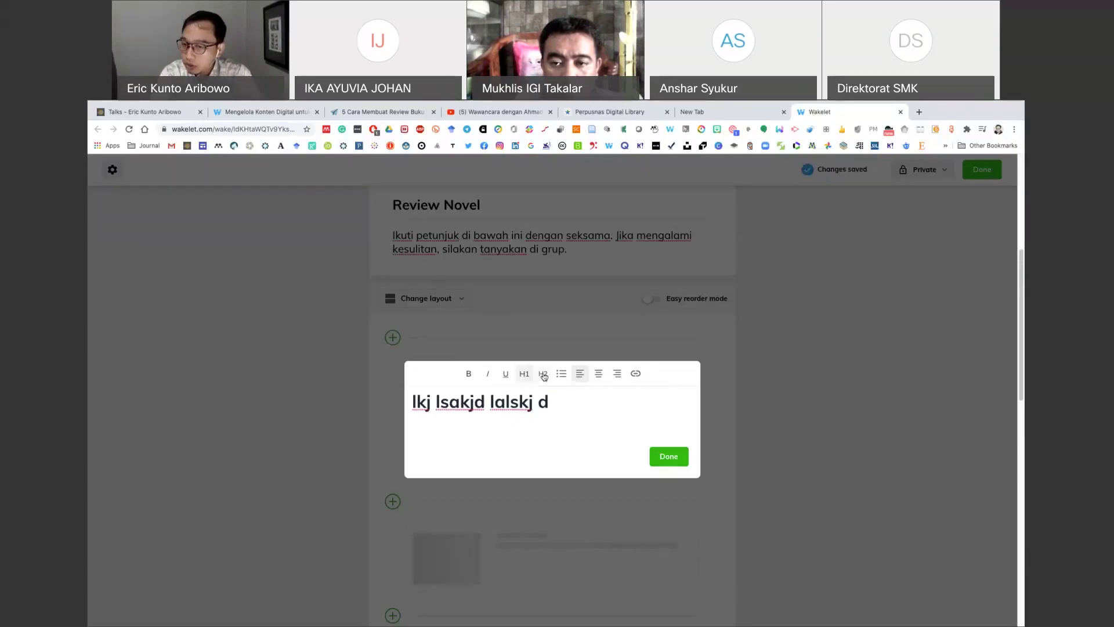
pyautogui.click(544, 374)
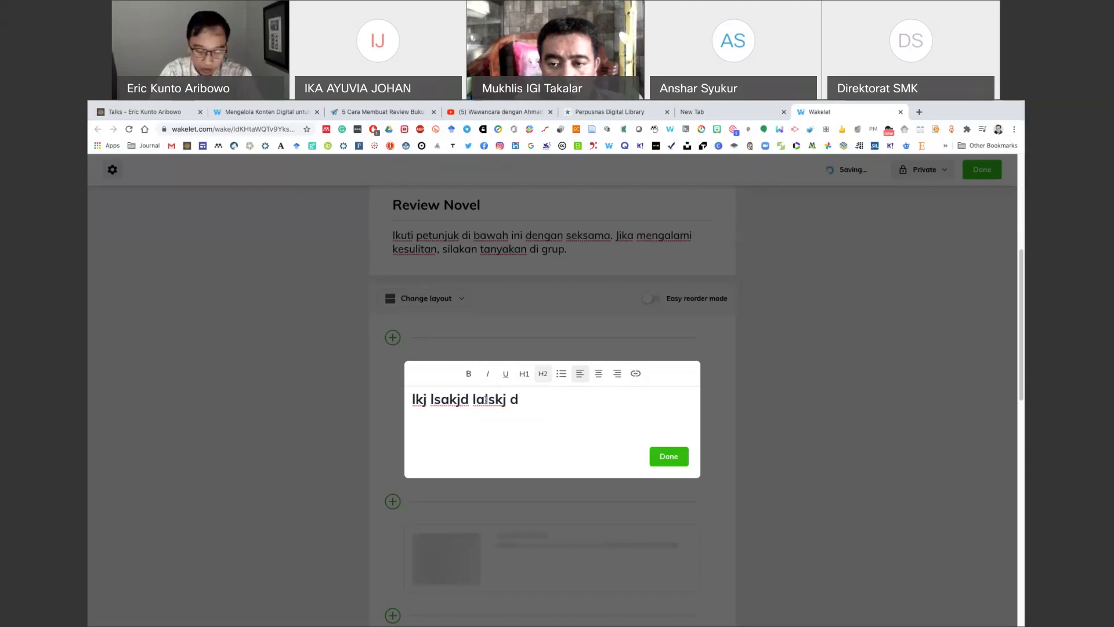
# Add the lines "satu" and "dua" below the heading and format them as a left-aligned bulleted list.
pyautogui.press('Return')
pyautogui.write('satu')
pyautogui.press('Return')
pyautogui.write('dua')
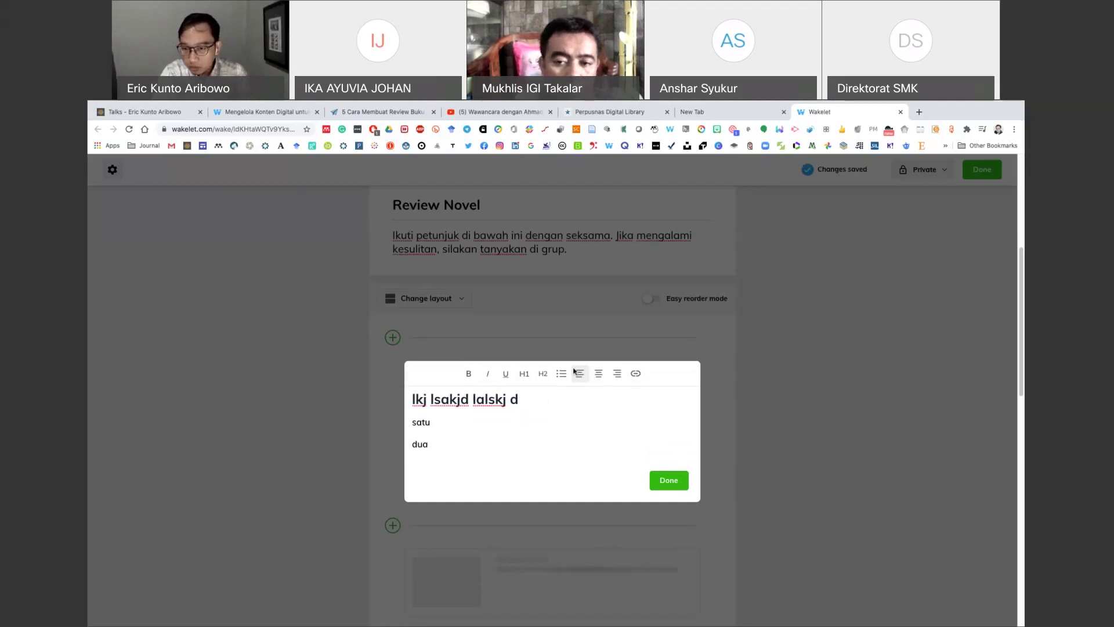
pyautogui.moveTo(434, 445); pyautogui.dragTo(554, 399)
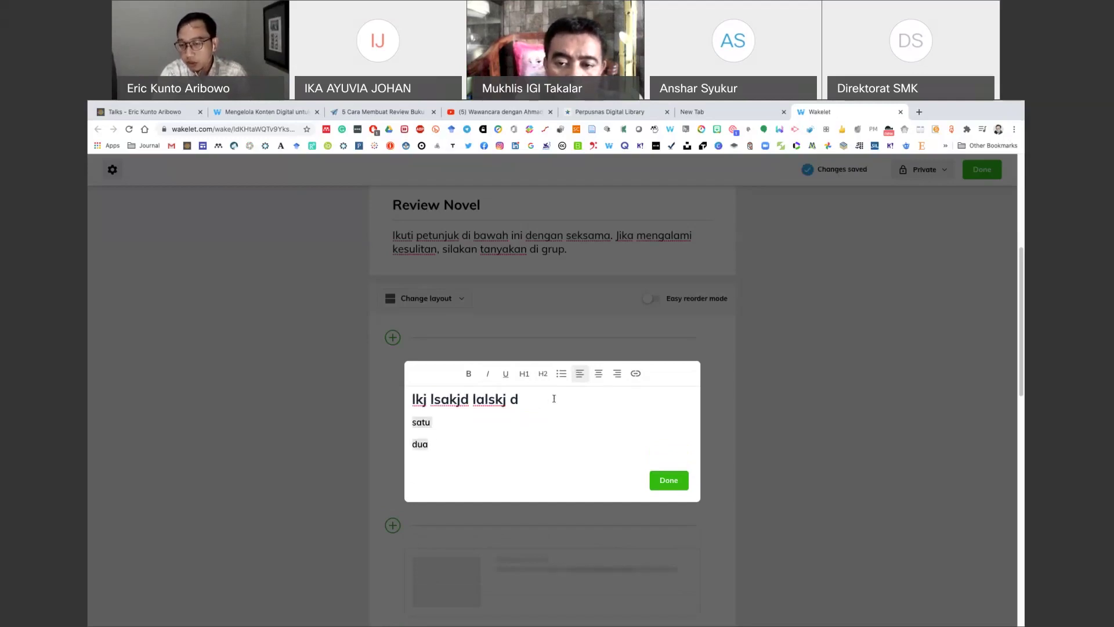
pyautogui.click(563, 374)
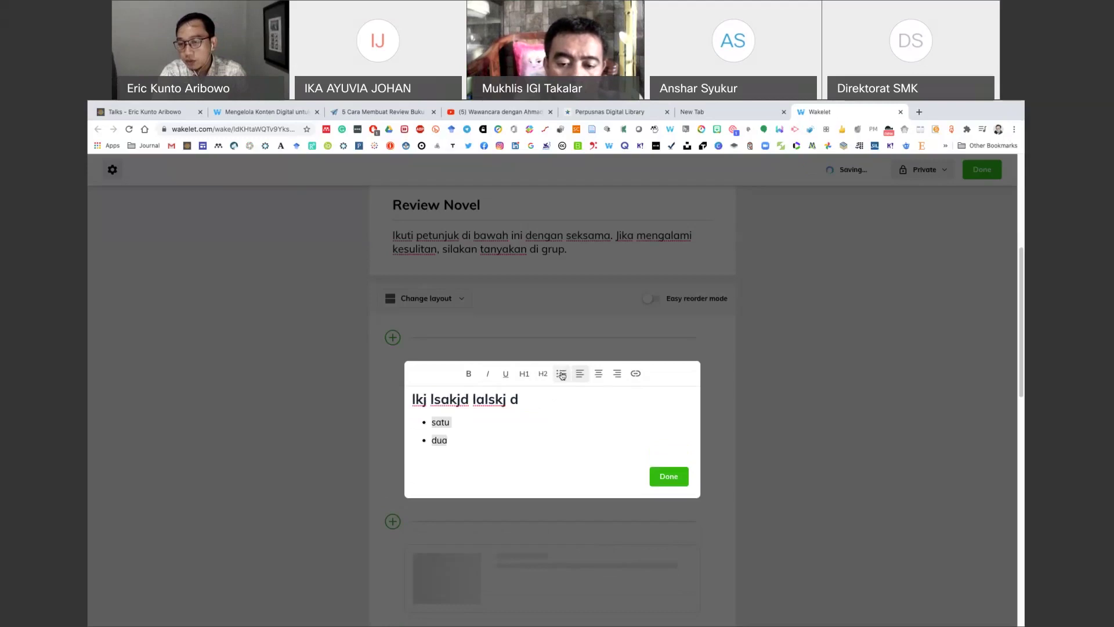
pyautogui.click(599, 376)
pyautogui.click(580, 375)
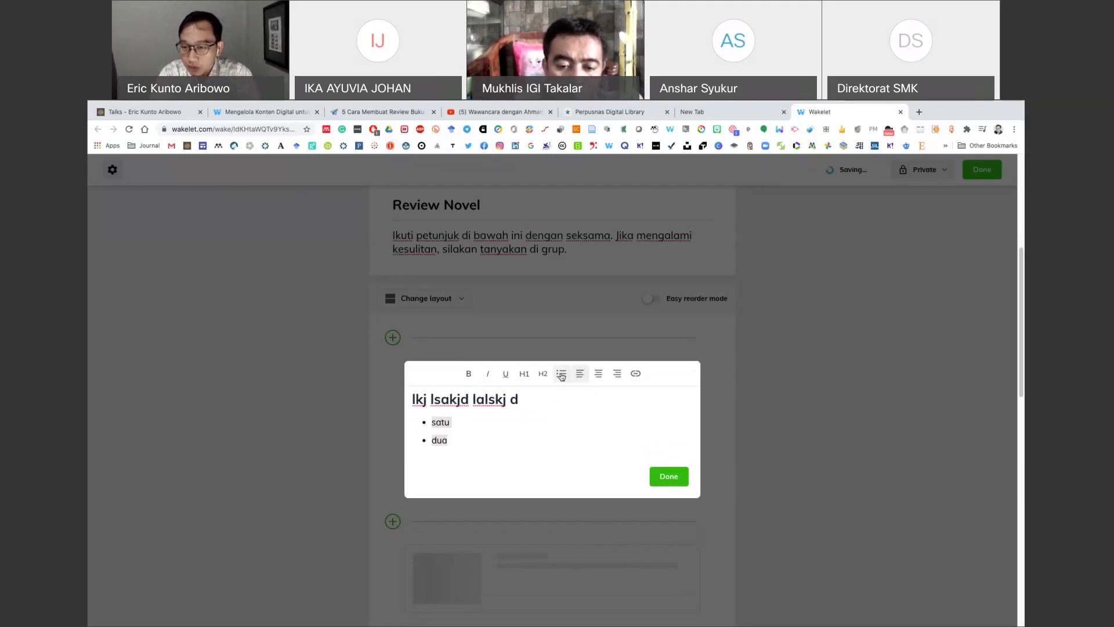
# Add a third bullet "Facebook", link it to the copied Facebook profile address and finish the text item.
pyautogui.click(486, 446)
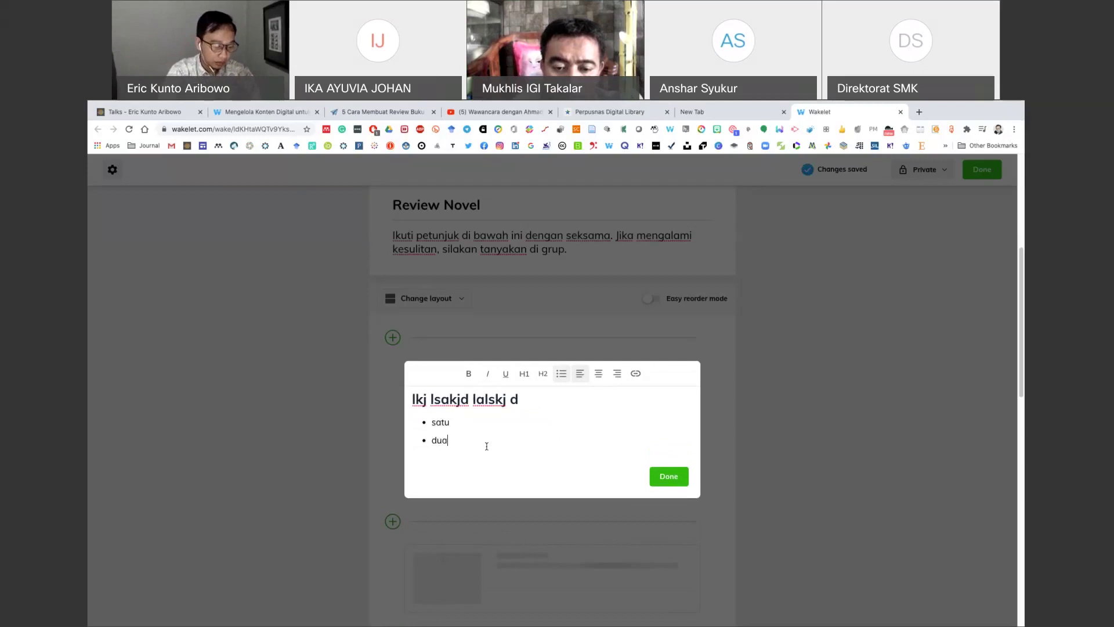
pyautogui.press('Return')
pyautogui.write('Facebook')
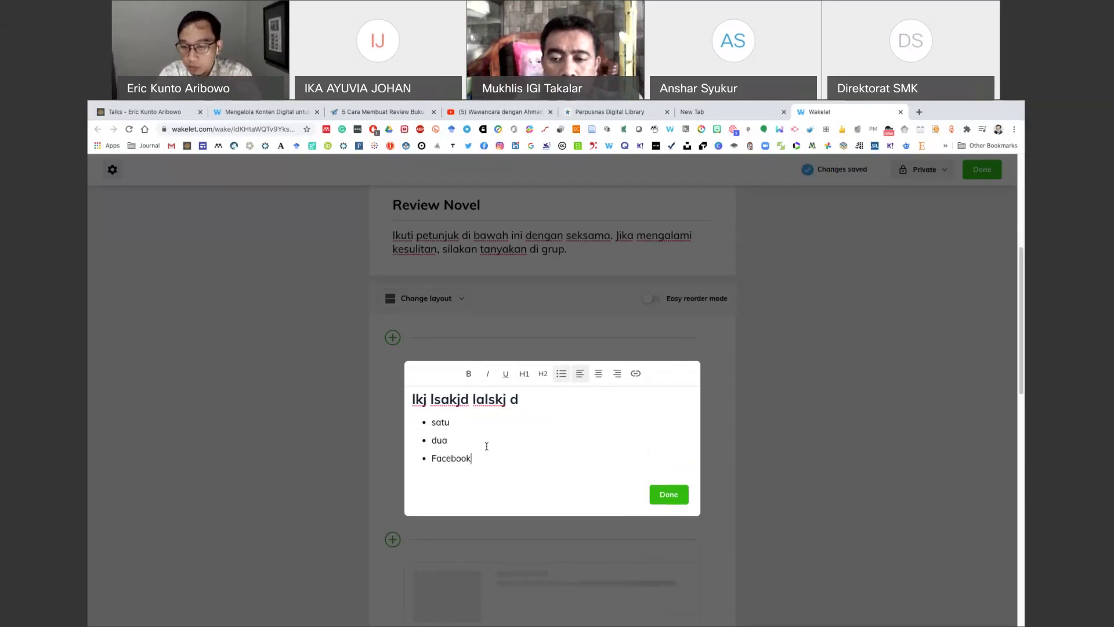
pyautogui.doubleClick(452, 459)
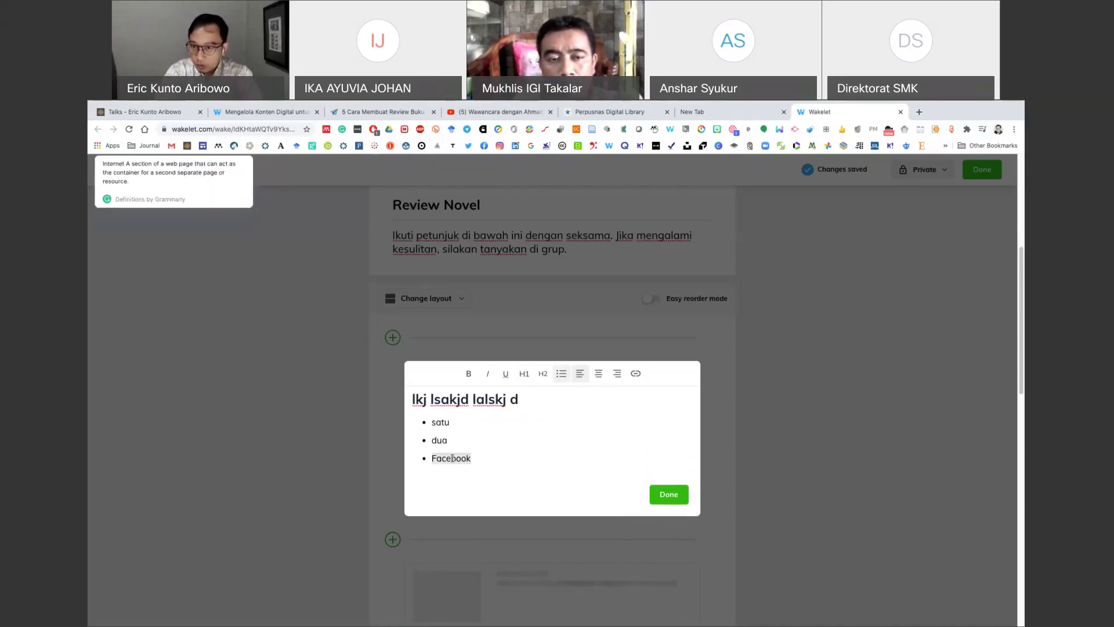
pyautogui.click(636, 373)
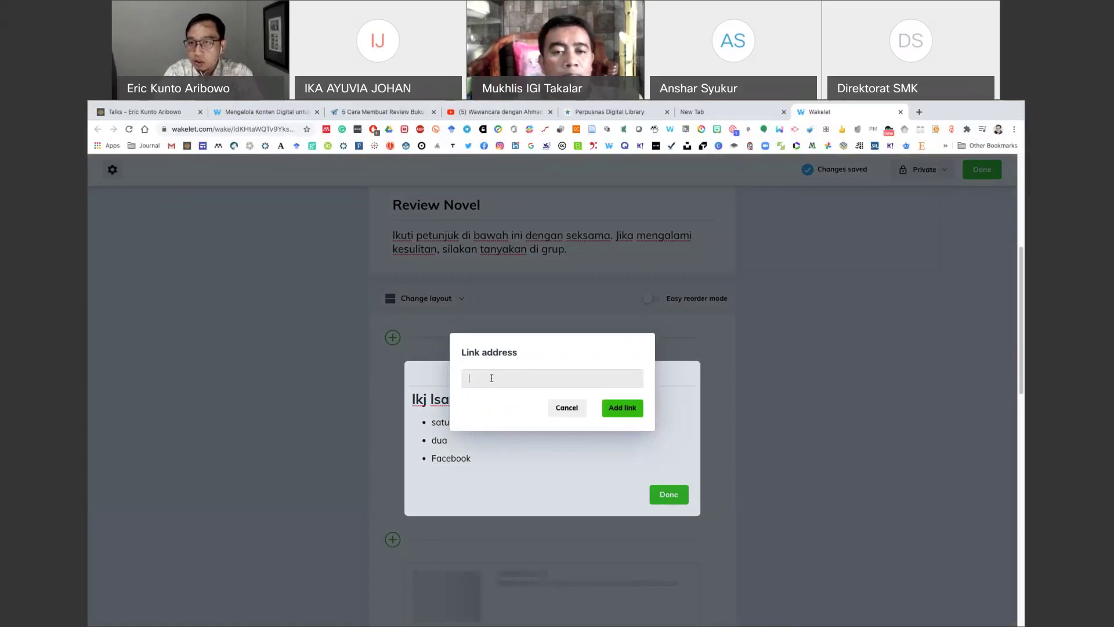
pyautogui.rightClick(484, 147)
pyautogui.click(502, 234)
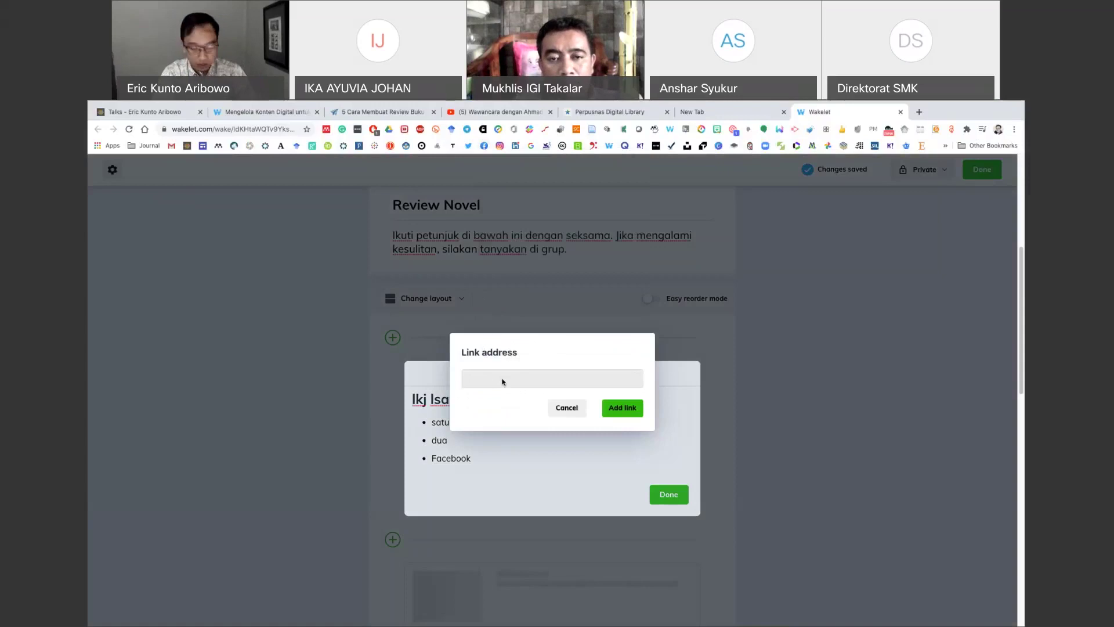
pyautogui.press('super+v')
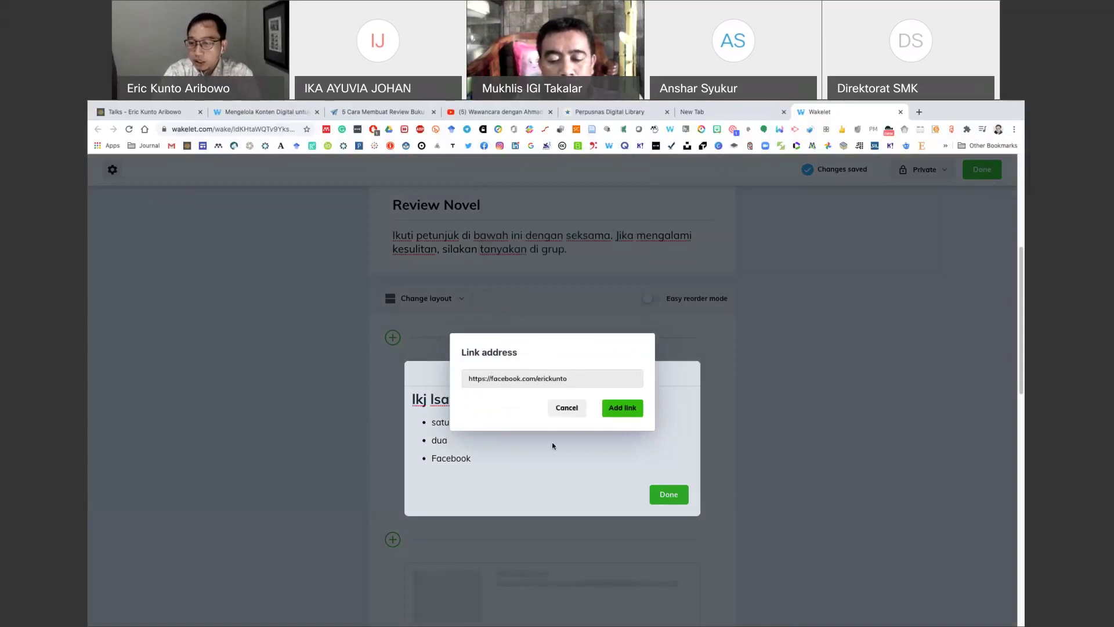
pyautogui.click(626, 408)
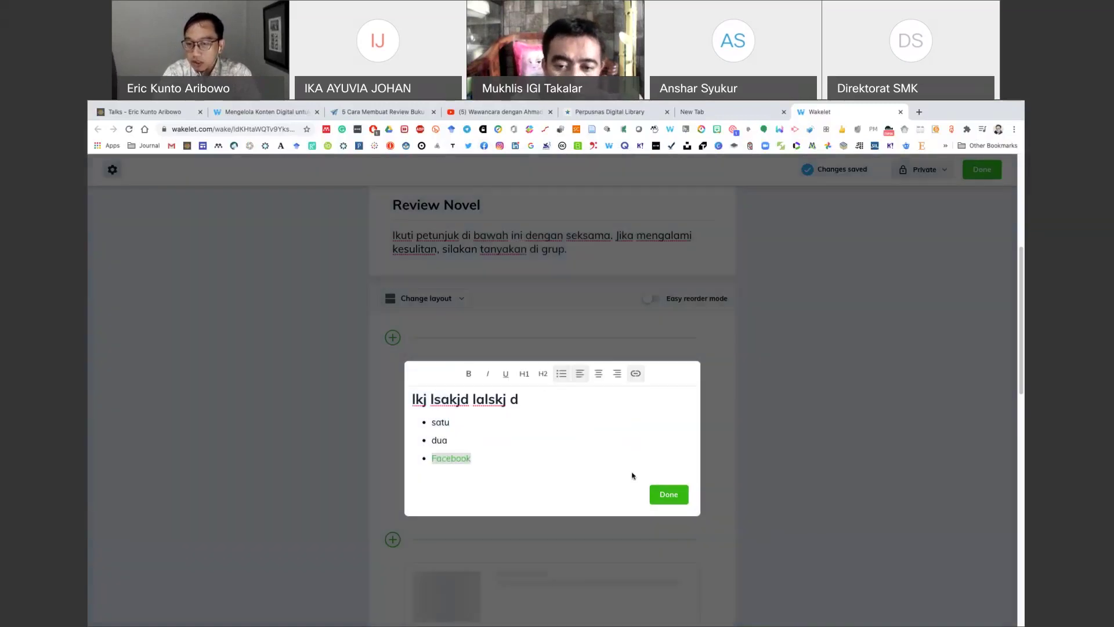
pyautogui.click(468, 463)
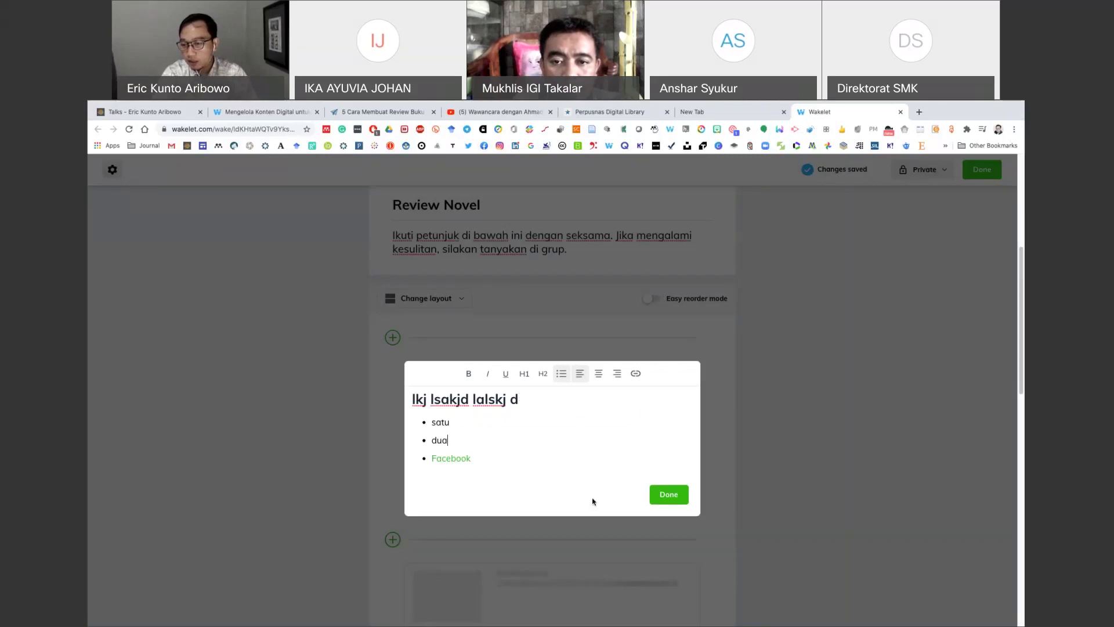
pyautogui.click(668, 497)
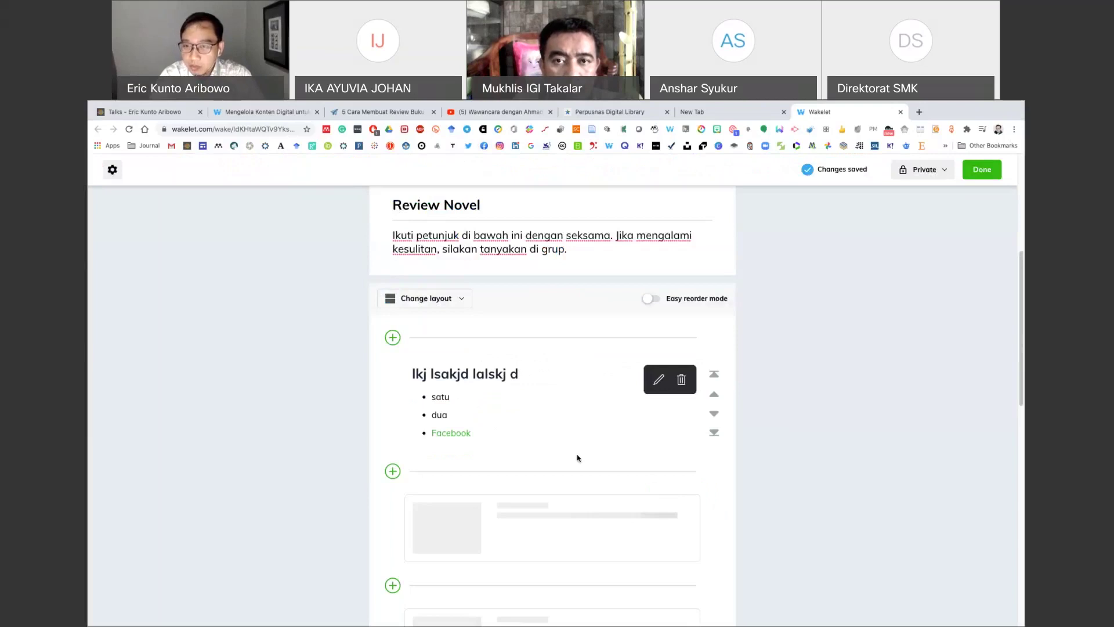
# Upload yesterday's Desktop screenshot whose name ends in "18.21.43" as an image item directly below the text item.
pyautogui.scroll(-1, 470, 435)
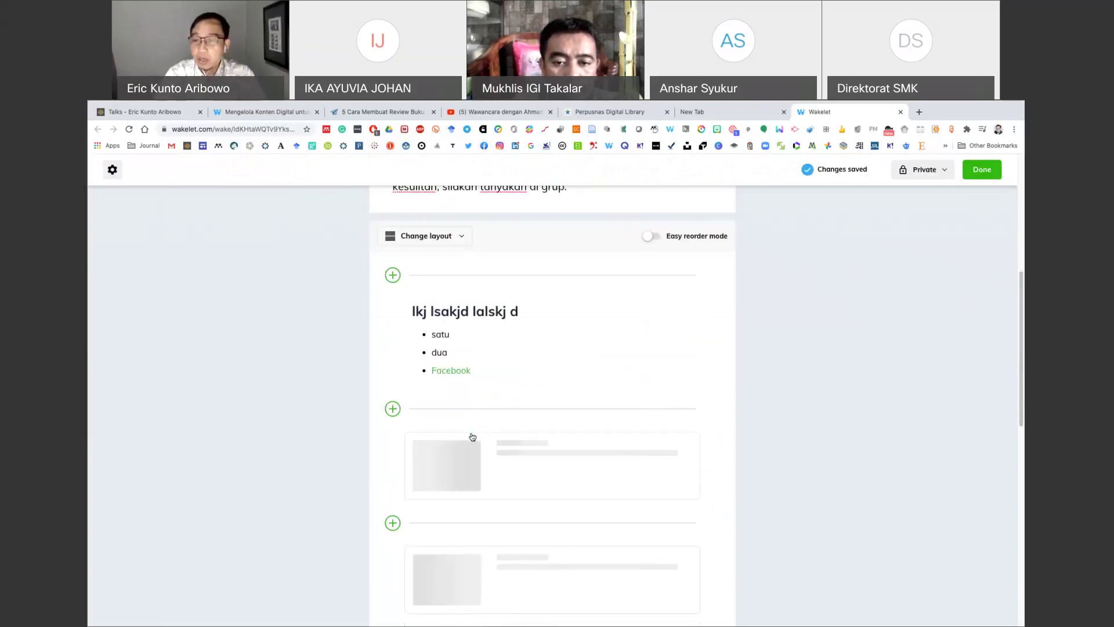
pyautogui.click(393, 409)
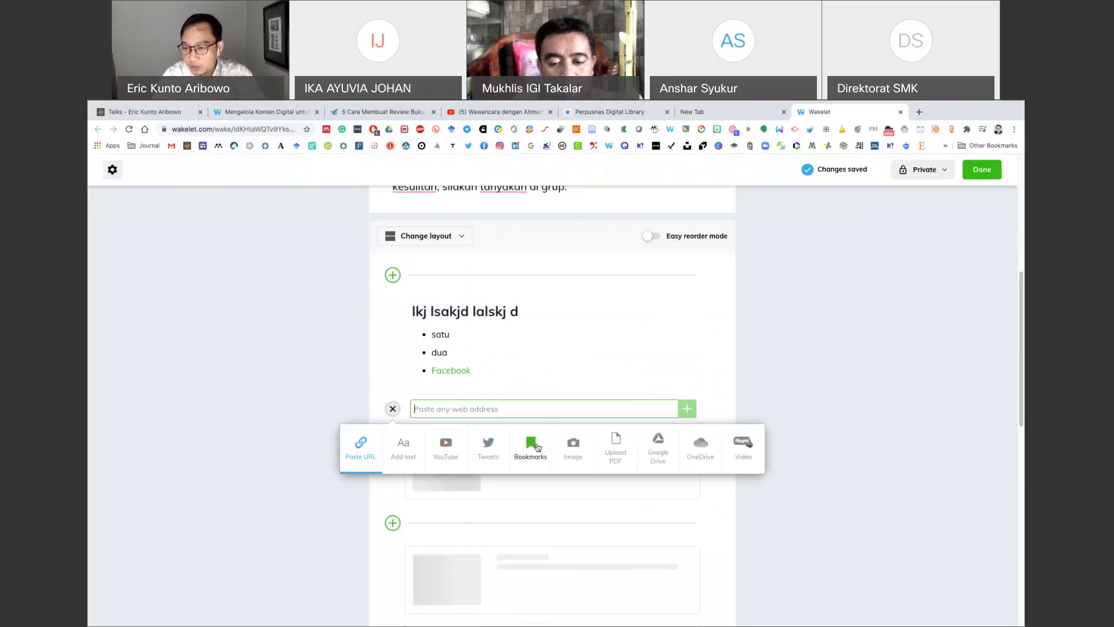
pyautogui.click(575, 451)
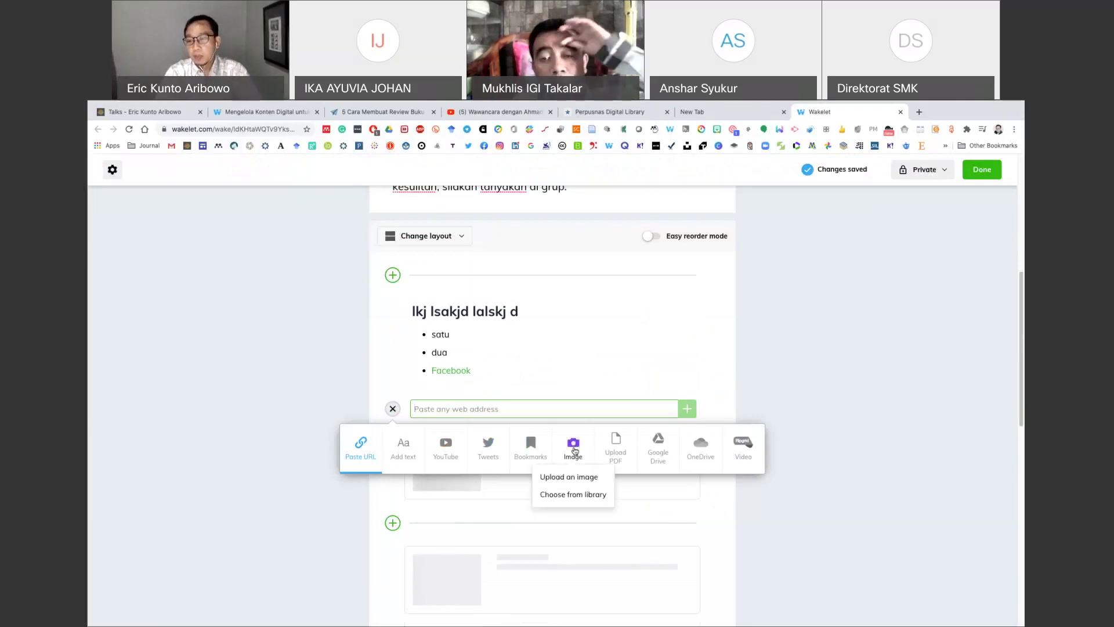
pyautogui.click(571, 482)
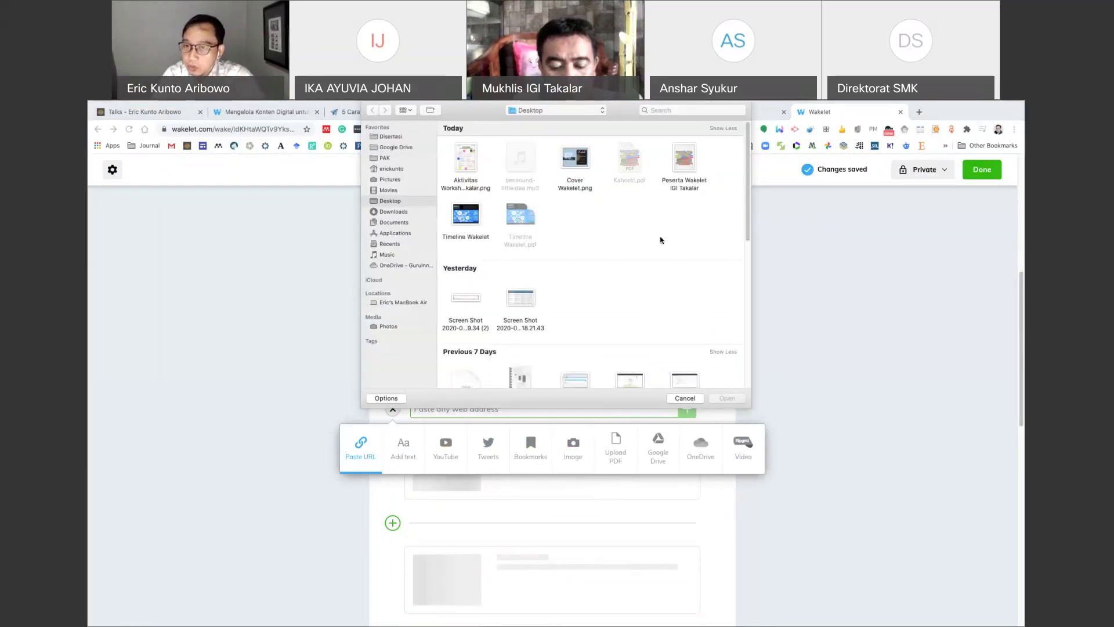
pyautogui.scroll(-3, 614, 266)
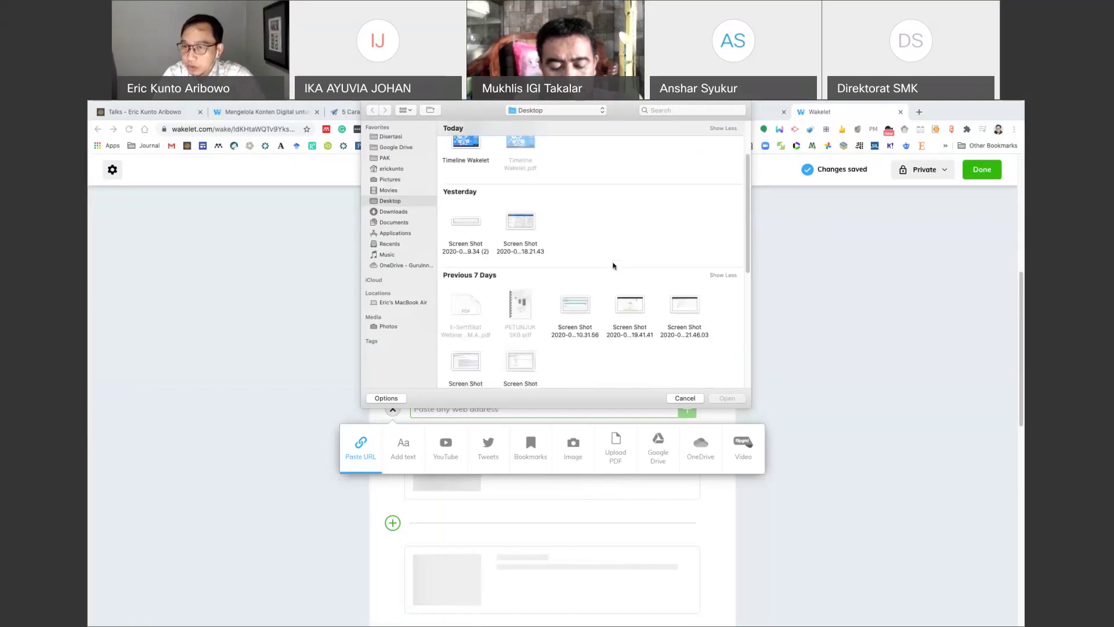
pyautogui.click(519, 225)
pyautogui.click(726, 399)
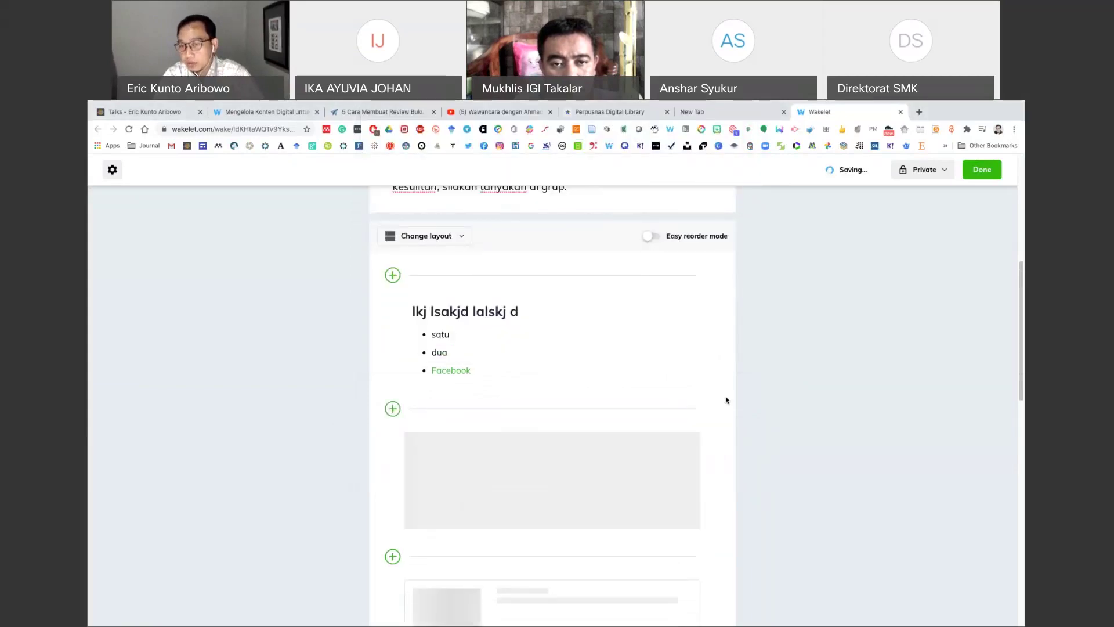
pyautogui.scroll(-1, 717, 380)
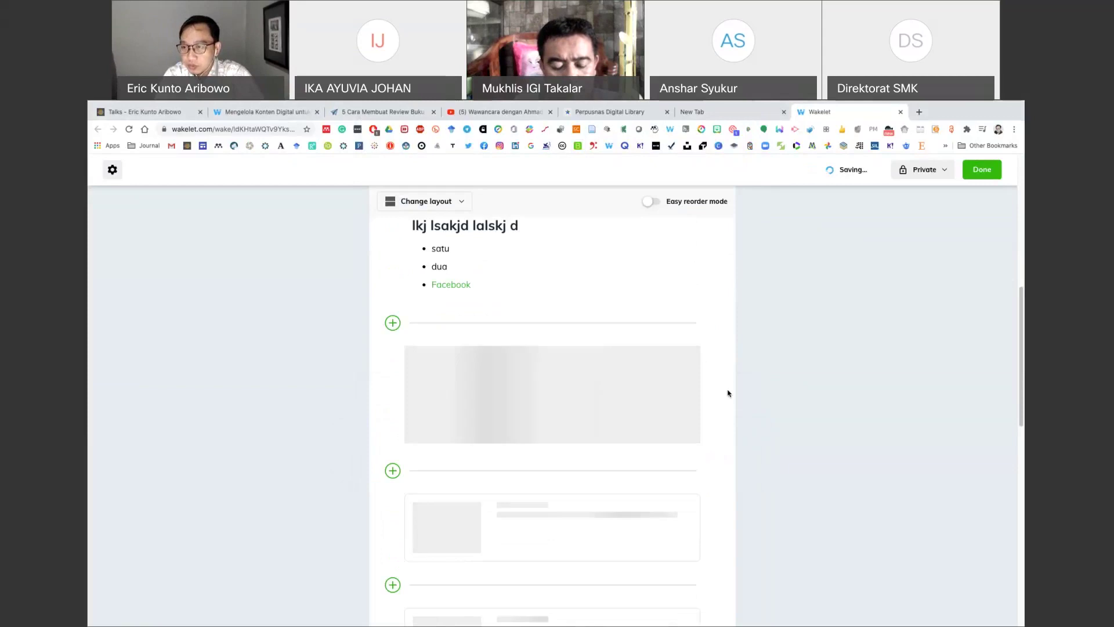
pyautogui.scroll(-1, 728, 393)
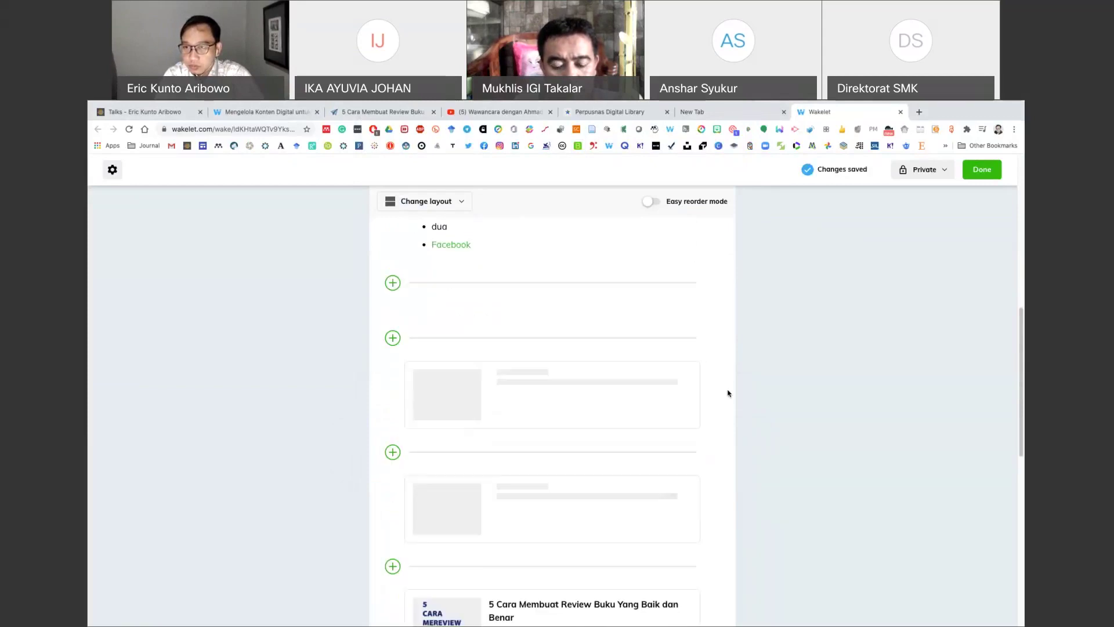
pyautogui.scroll(1, 728, 393)
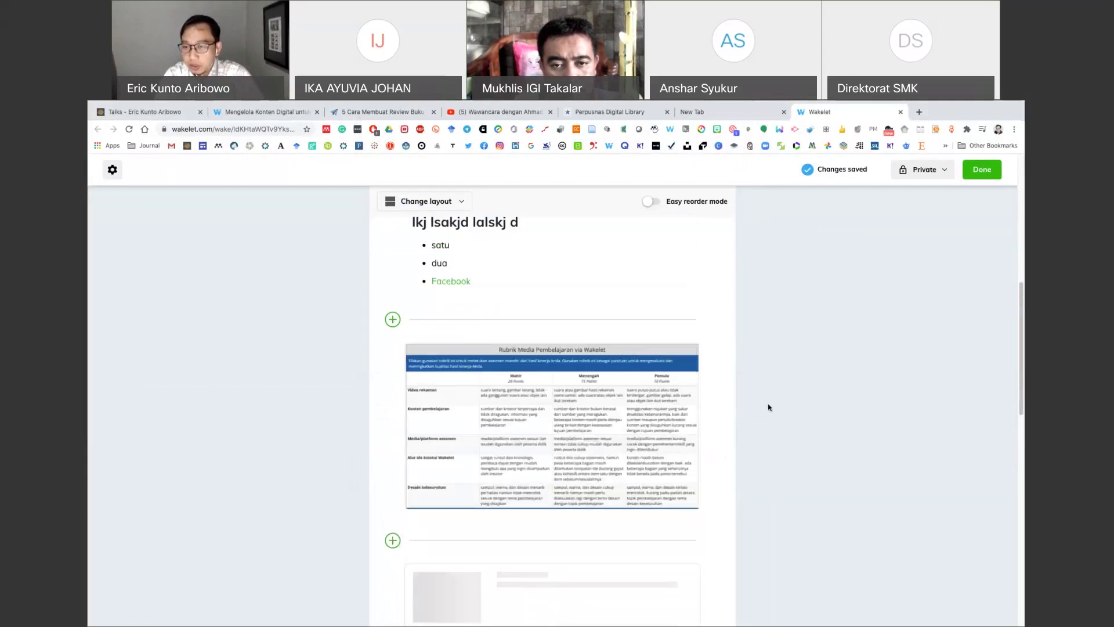
pyautogui.scroll(-1, 720, 383)
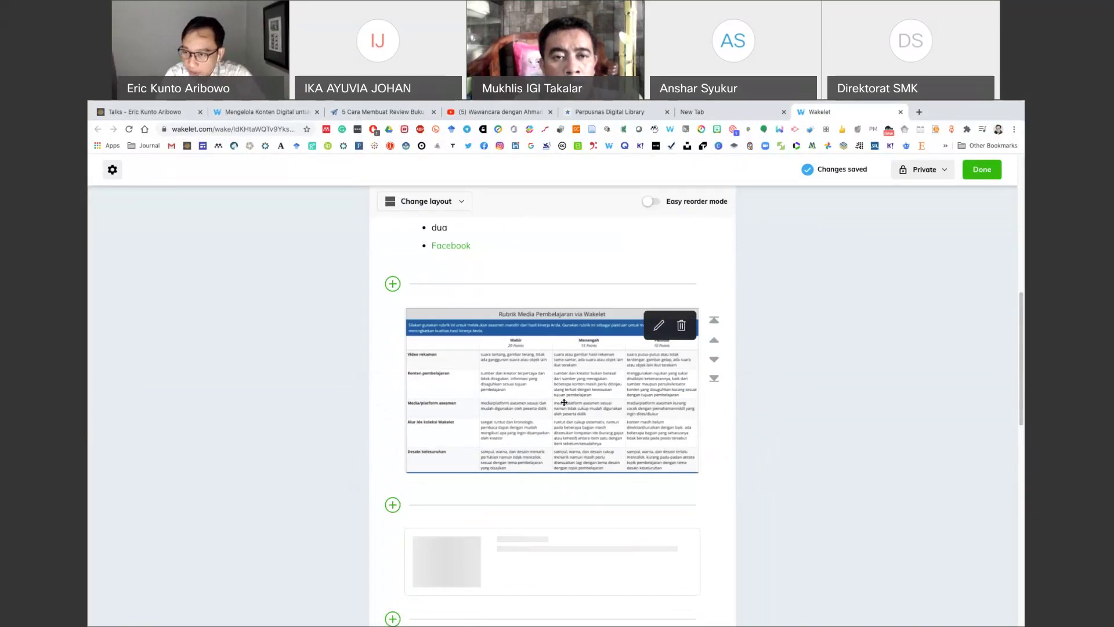
pyautogui.click(658, 326)
pyautogui.scroll(-1, 497, 351)
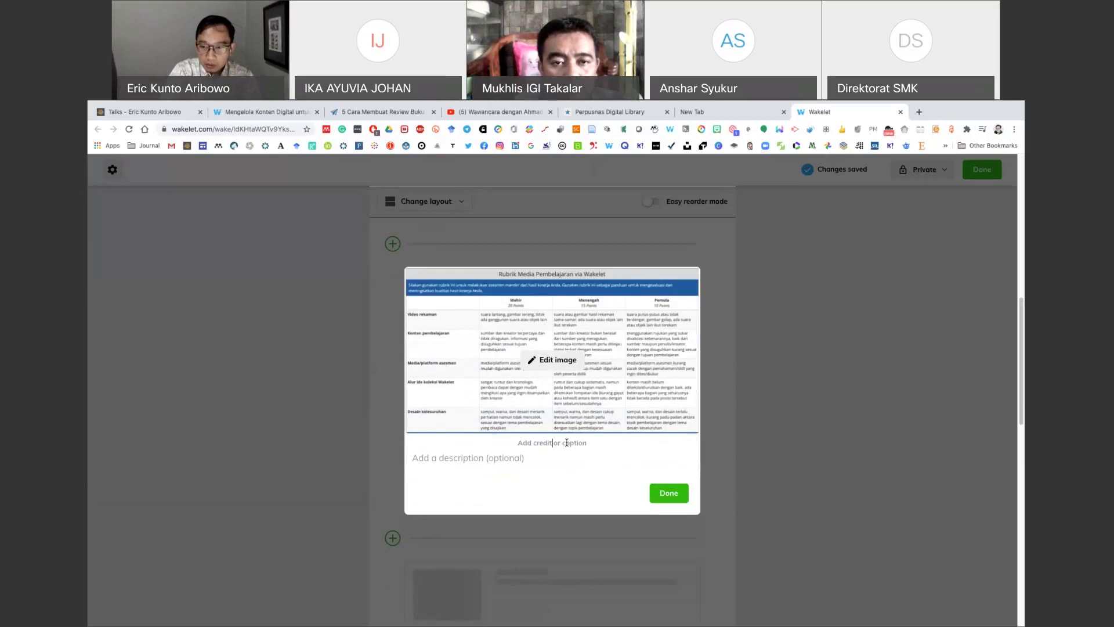
pyautogui.write('www')
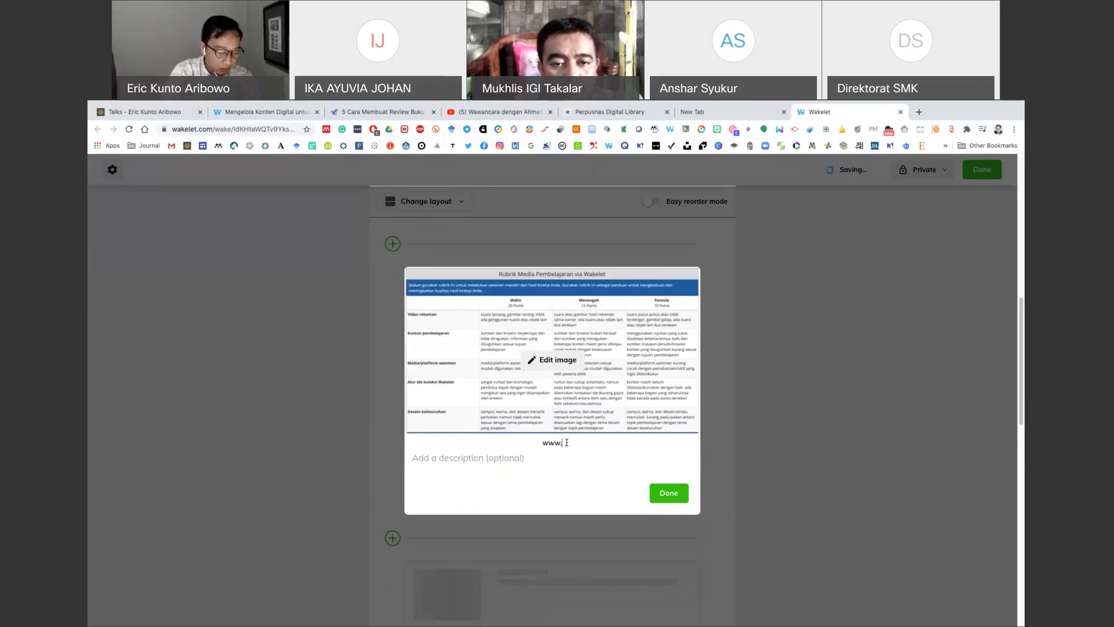
pyautogui.write('.guruberba')
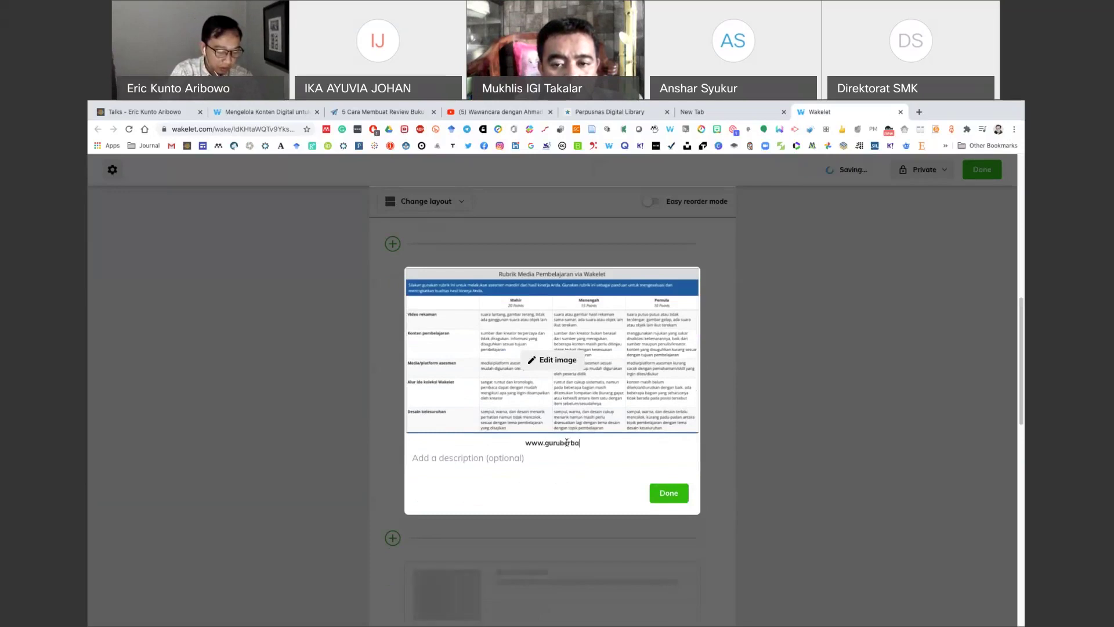
pyautogui.write('gi.kemdi')
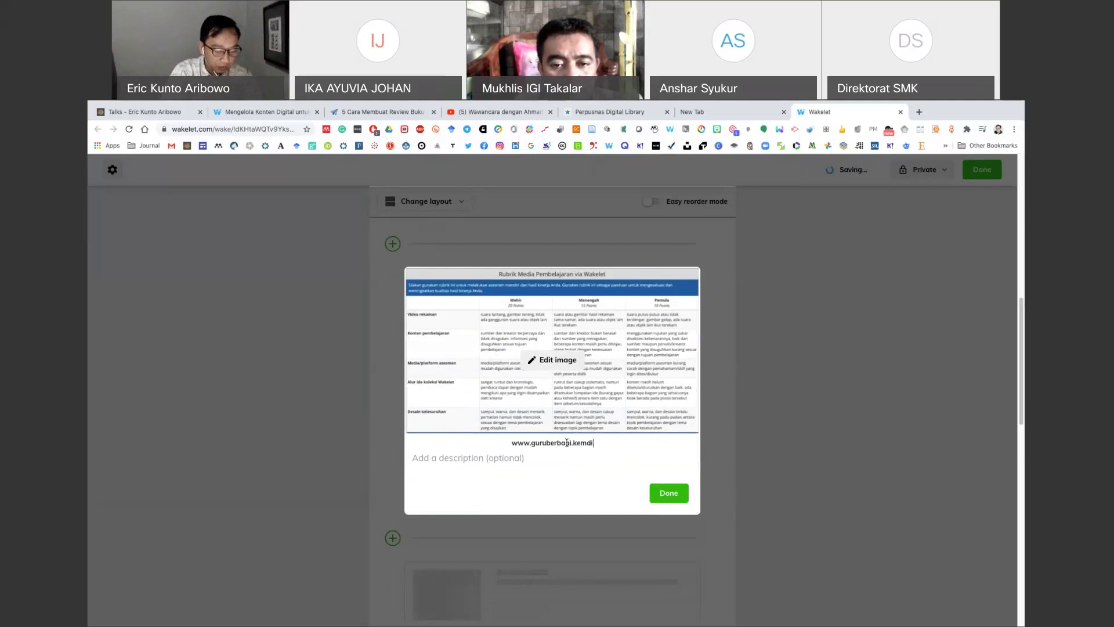
pyautogui.write('kbud.')
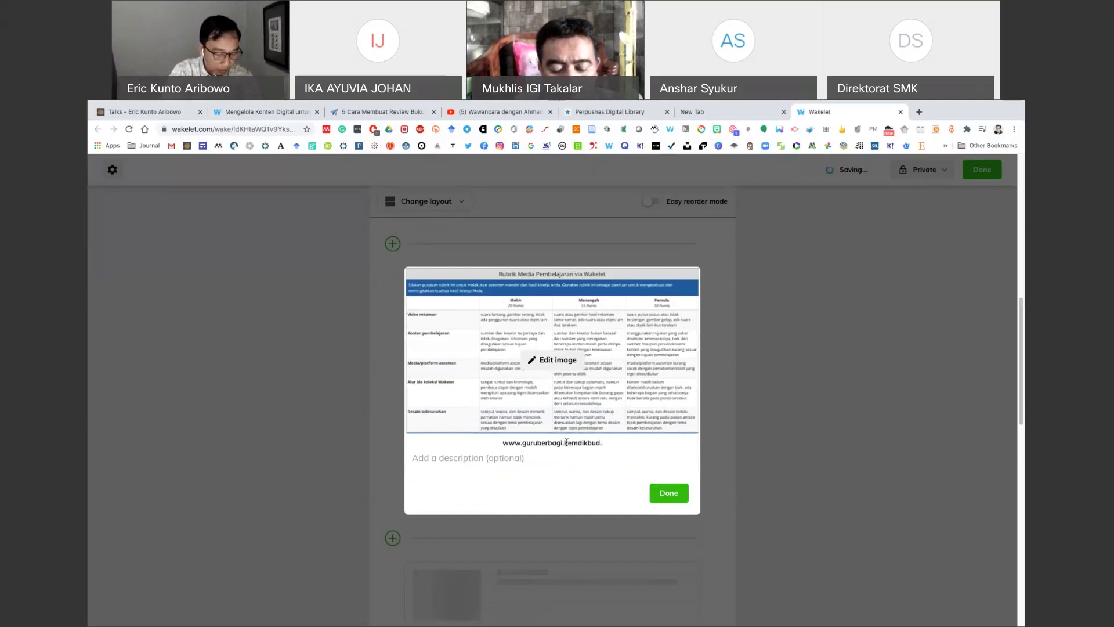
pyautogui.write('go.i')
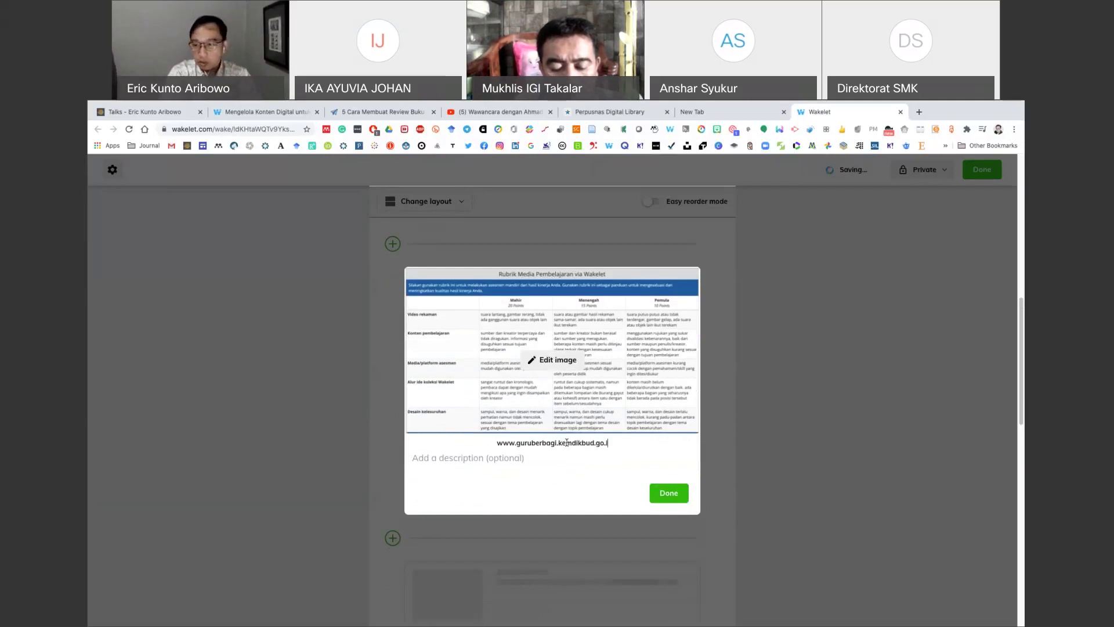
pyautogui.write('d')
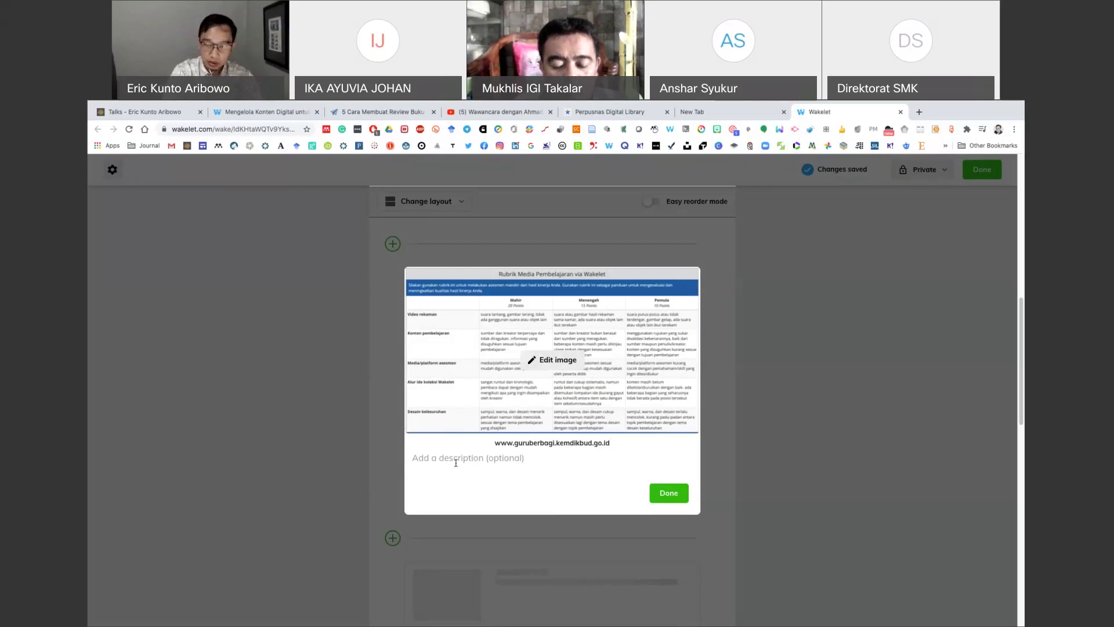
# Enter the image description "Rubrik Media Pembelajaran via Wakelet" and finish editing the image item.
pyautogui.write('Rubrik Med')
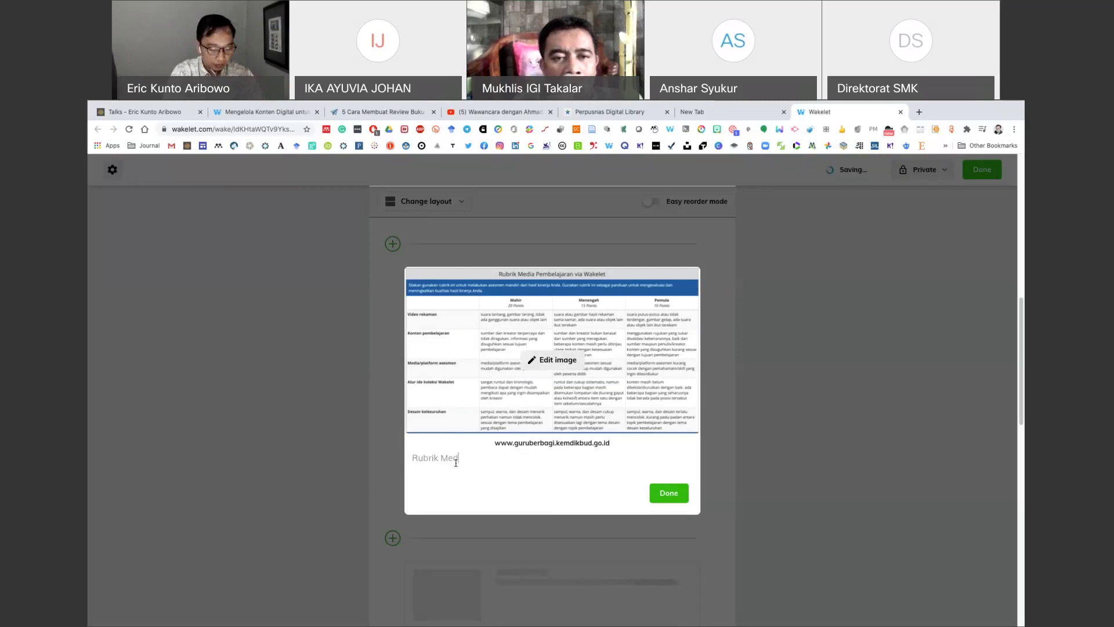
pyautogui.write('ia Pembelajara')
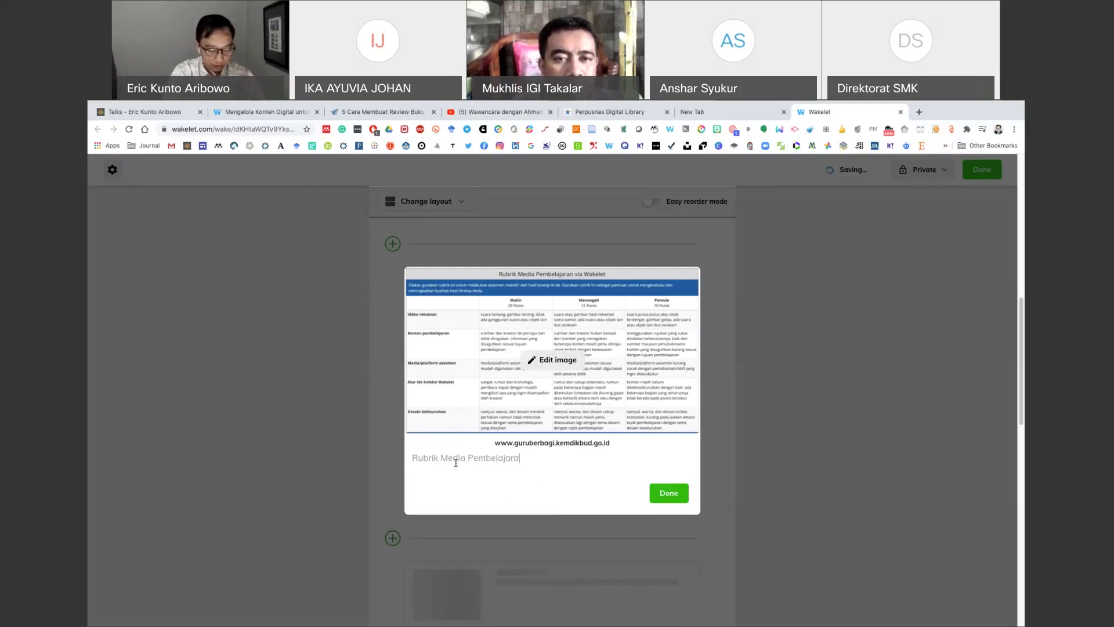
pyautogui.write('n via W')
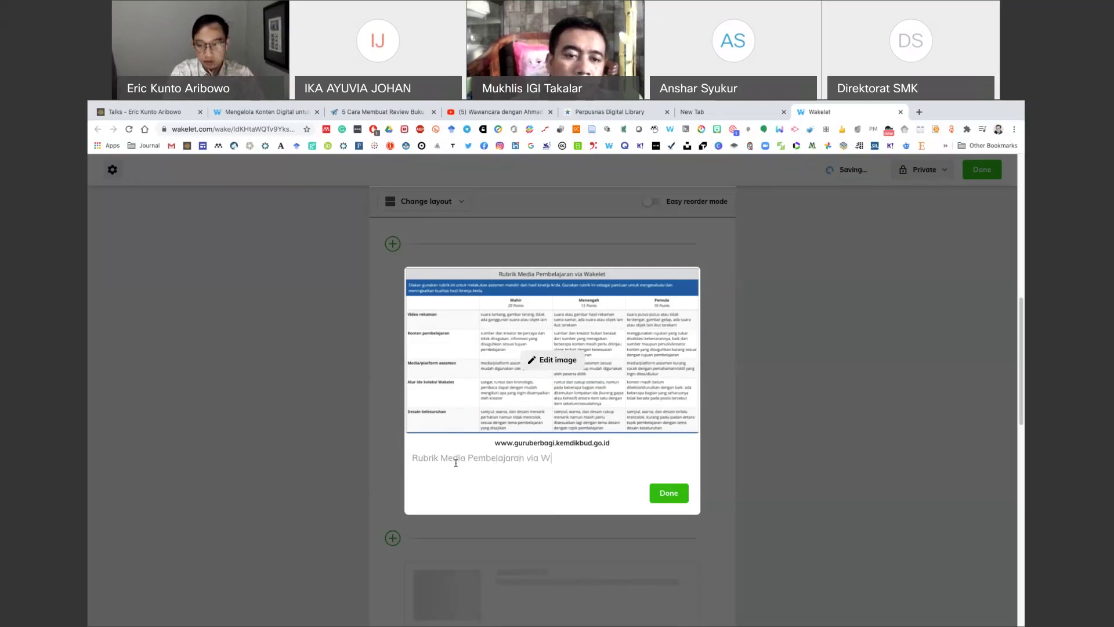
pyautogui.write('akelet')
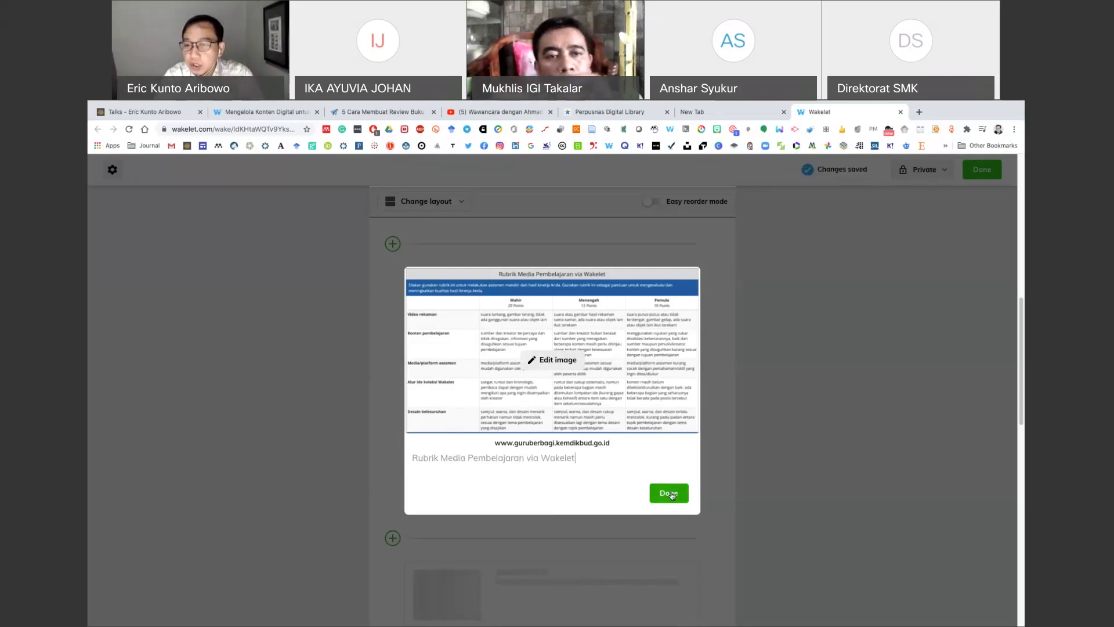
pyautogui.click(671, 494)
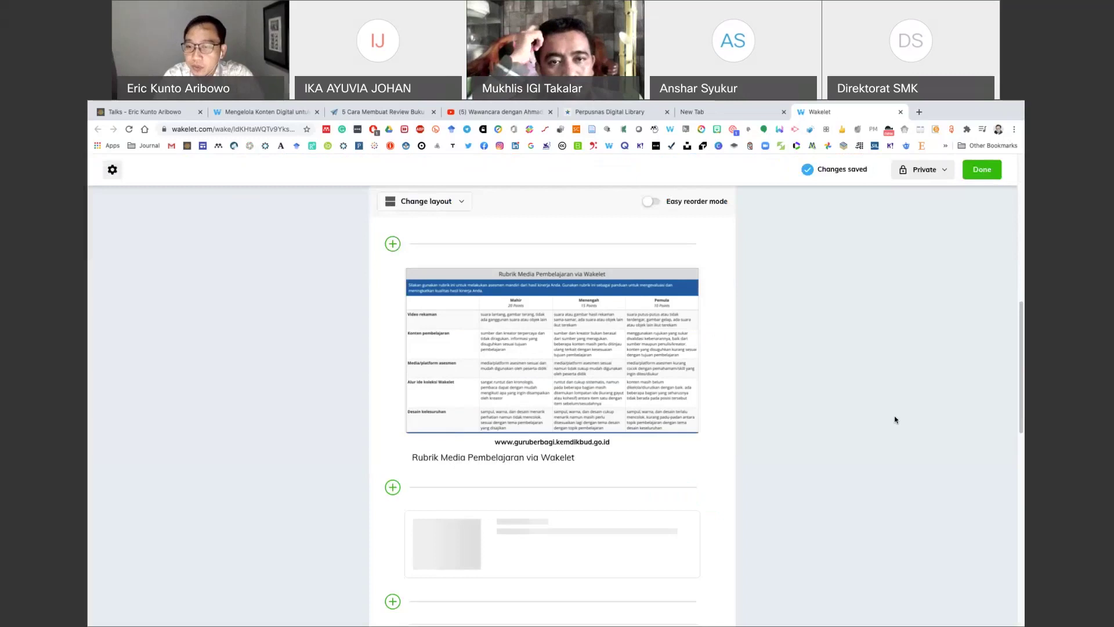
# Preview Kahoot!.pdf from the Desktop and upload it as a PDF item directly below the rubric image.
pyautogui.moveTo(588, 308)
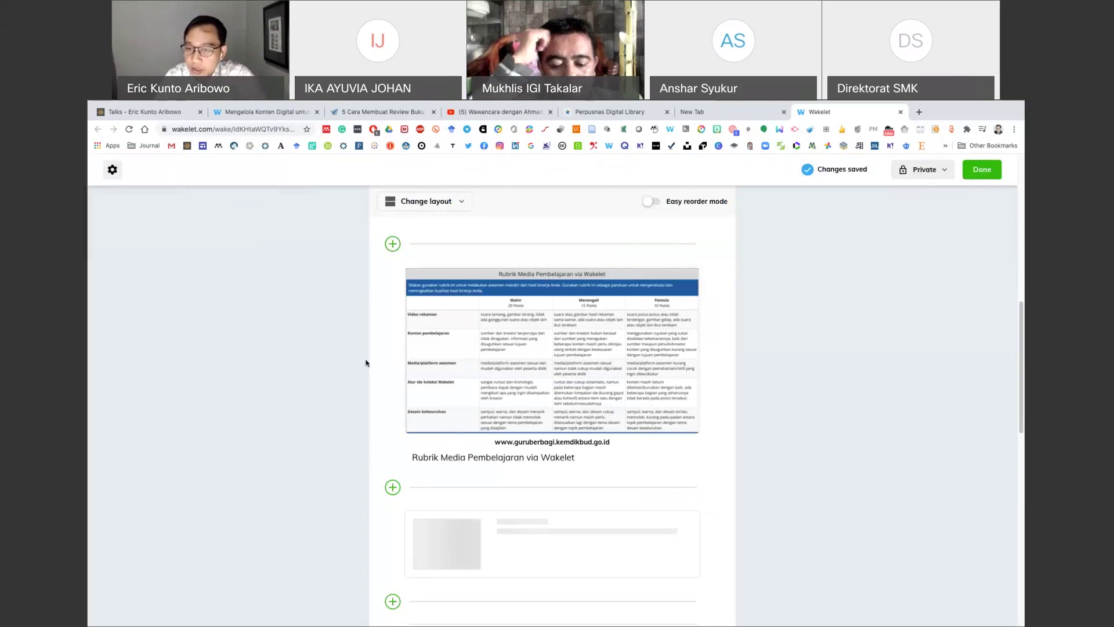
pyautogui.scroll(-2, 365, 363)
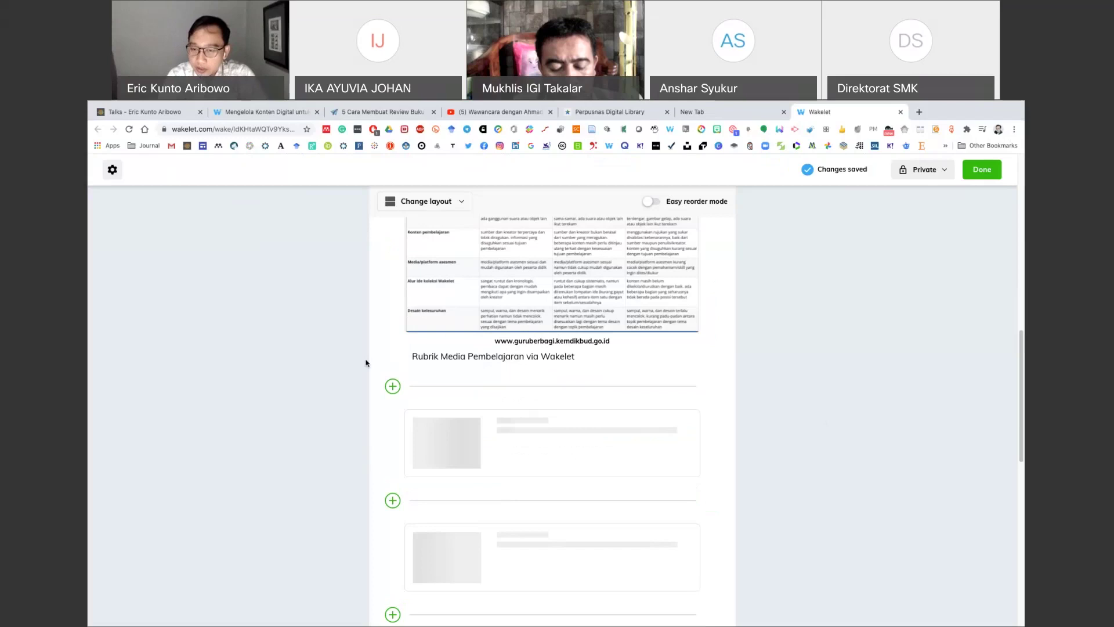
pyautogui.click(393, 386)
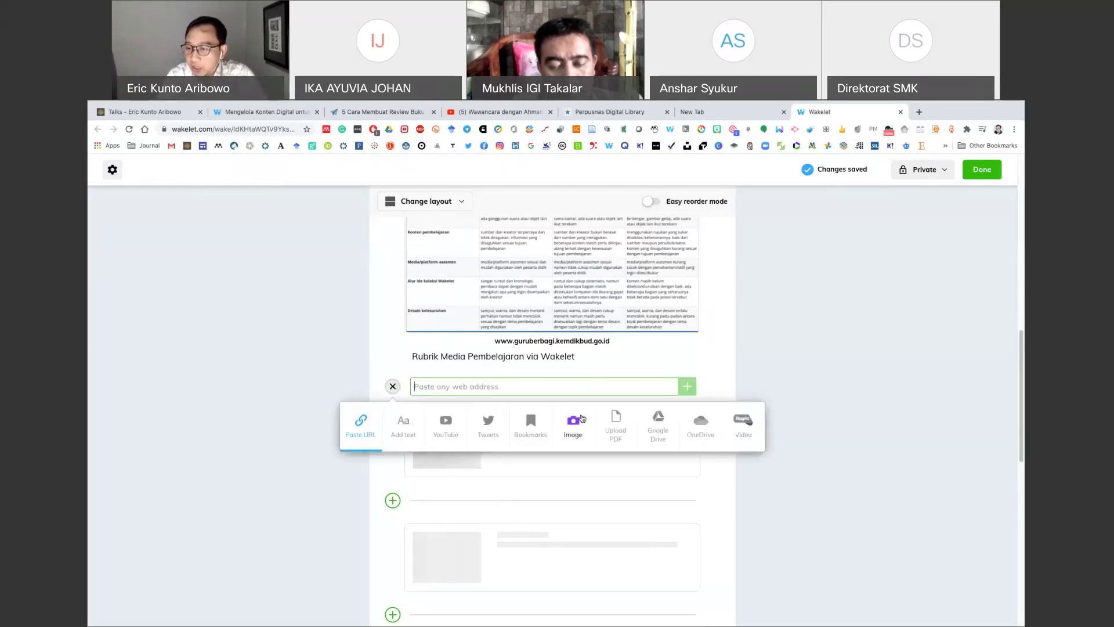
pyautogui.click(620, 421)
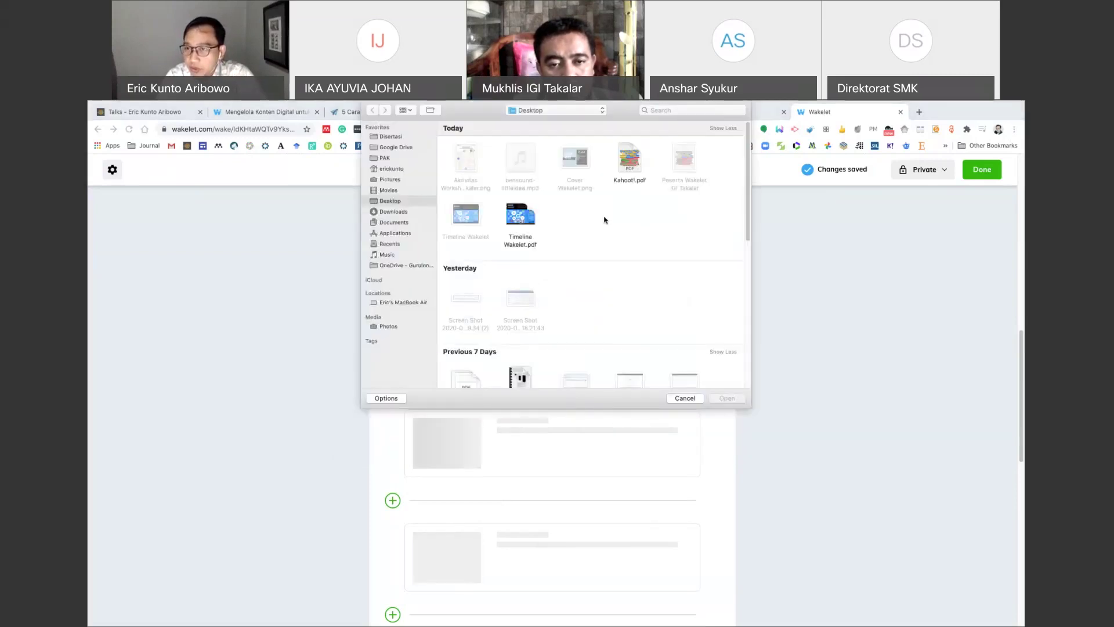
pyautogui.click(629, 156)
pyautogui.press('space')
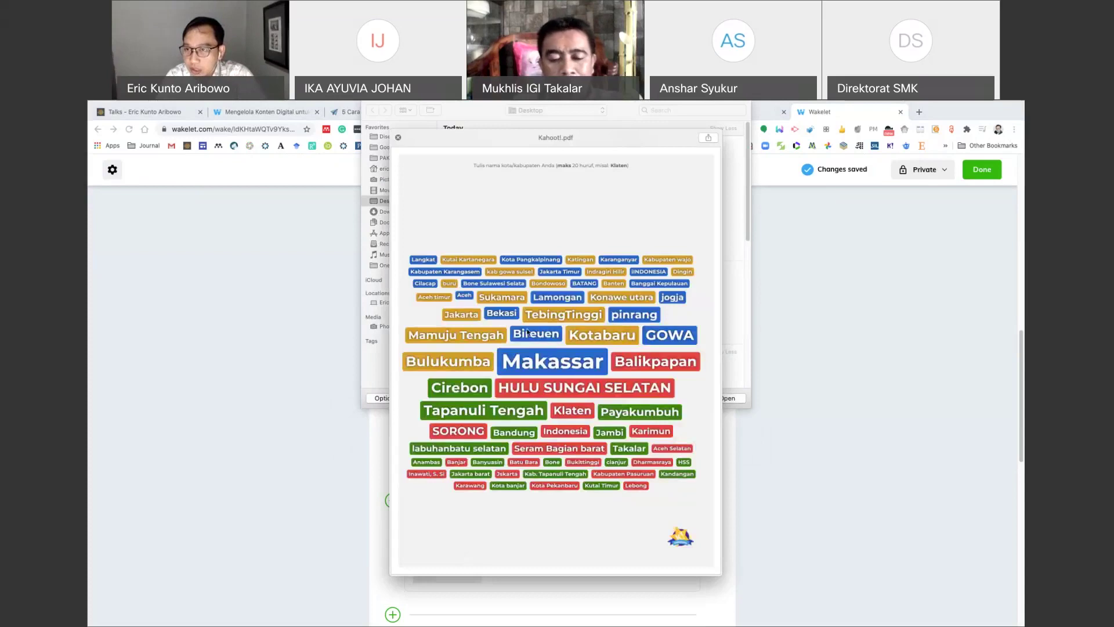
pyautogui.click(398, 138)
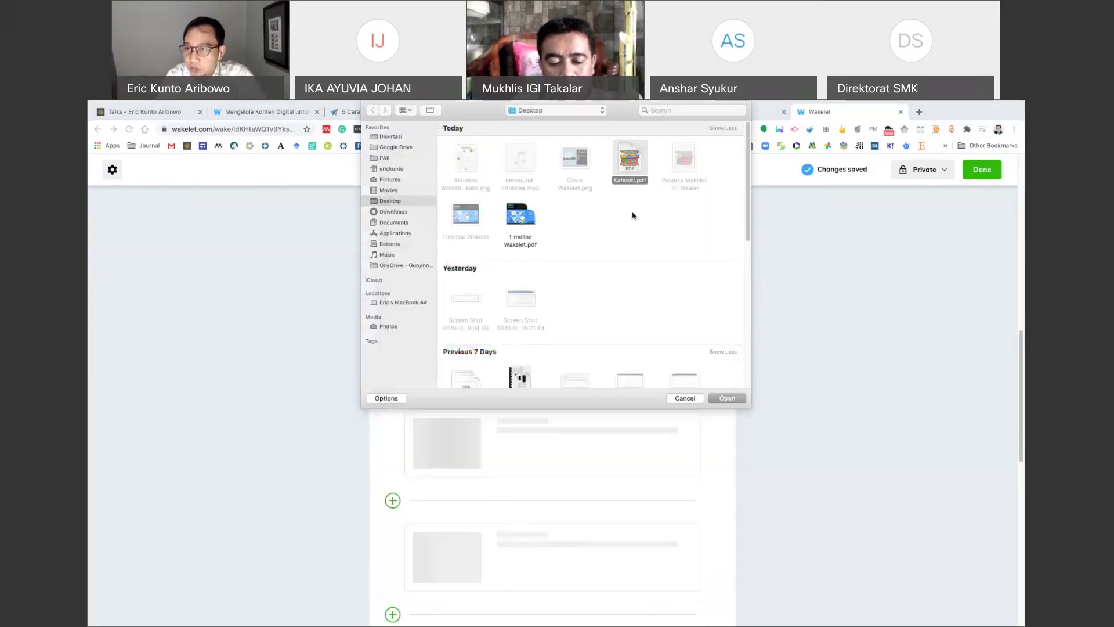
pyautogui.doubleClick(629, 155)
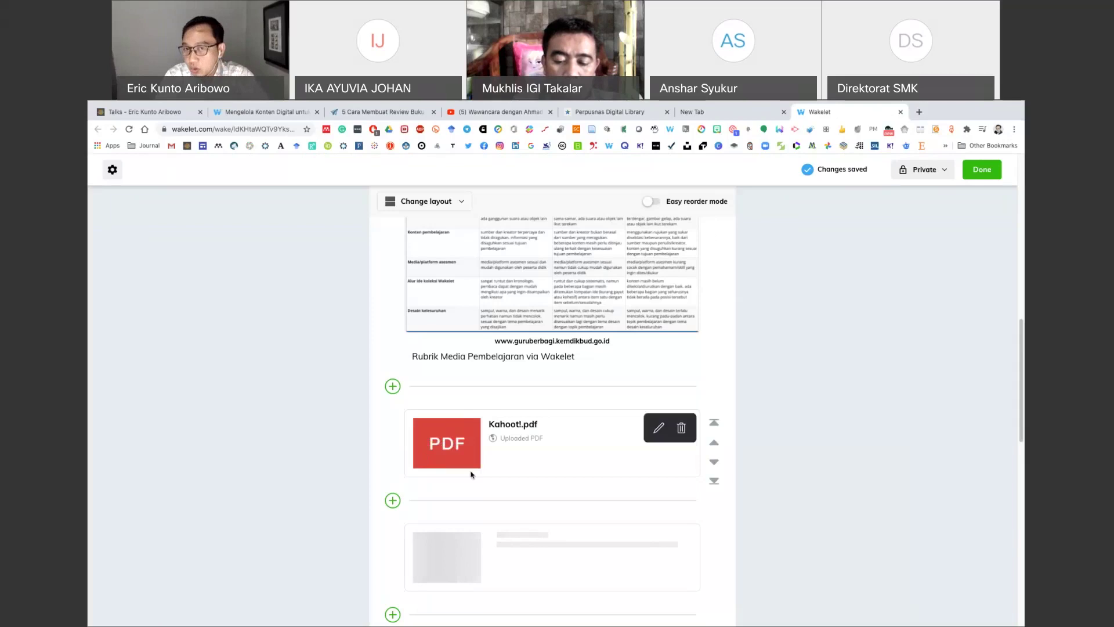
# Open the uploaded Kahoot!.pdf item for editing.
pyautogui.scroll(-1, 368, 416)
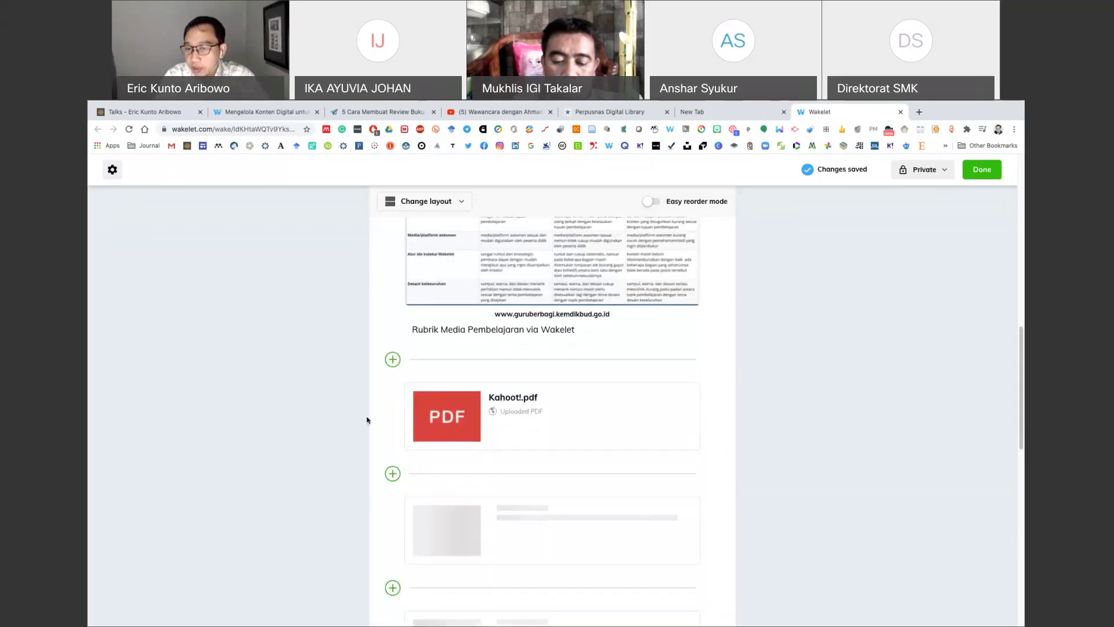
pyautogui.scroll(3, 490, 303)
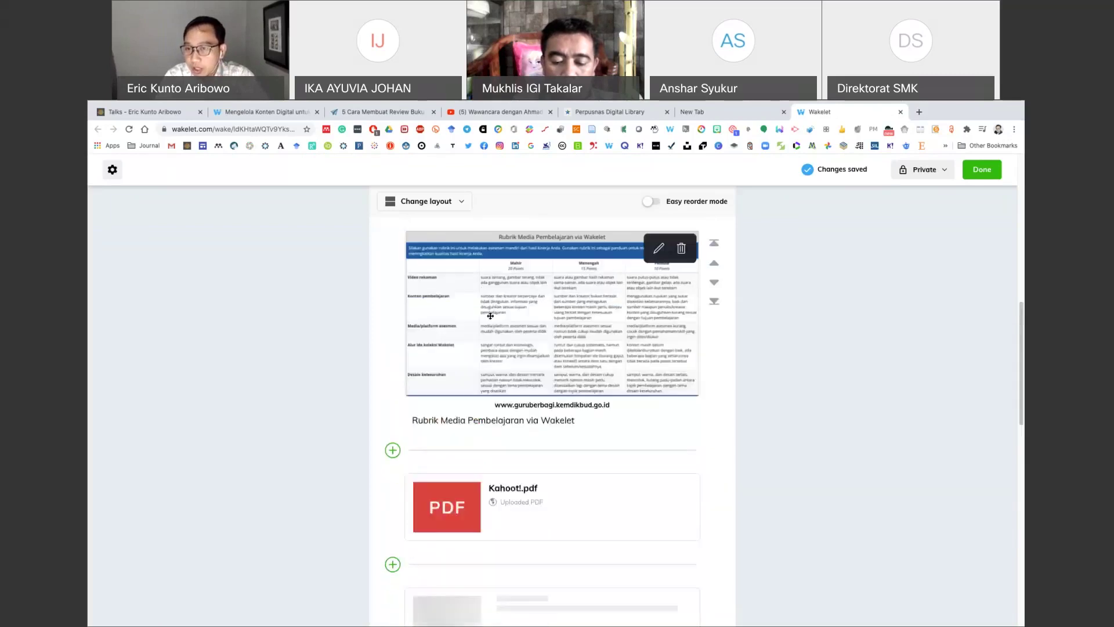
pyautogui.scroll(1, 490, 316)
pyautogui.scroll(-3, 408, 395)
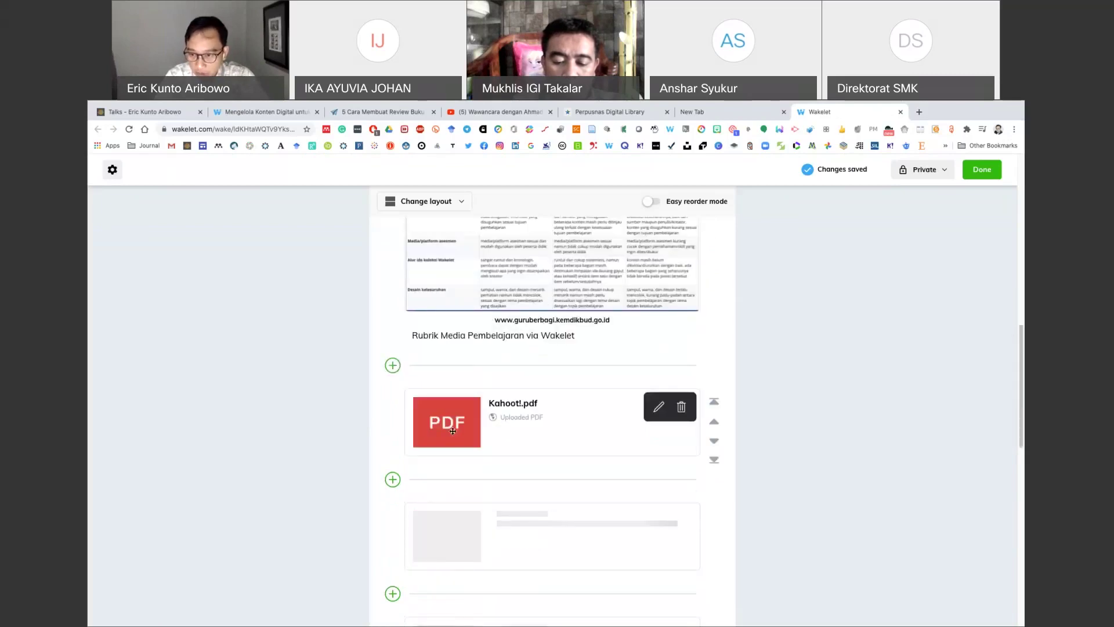
pyautogui.click(656, 406)
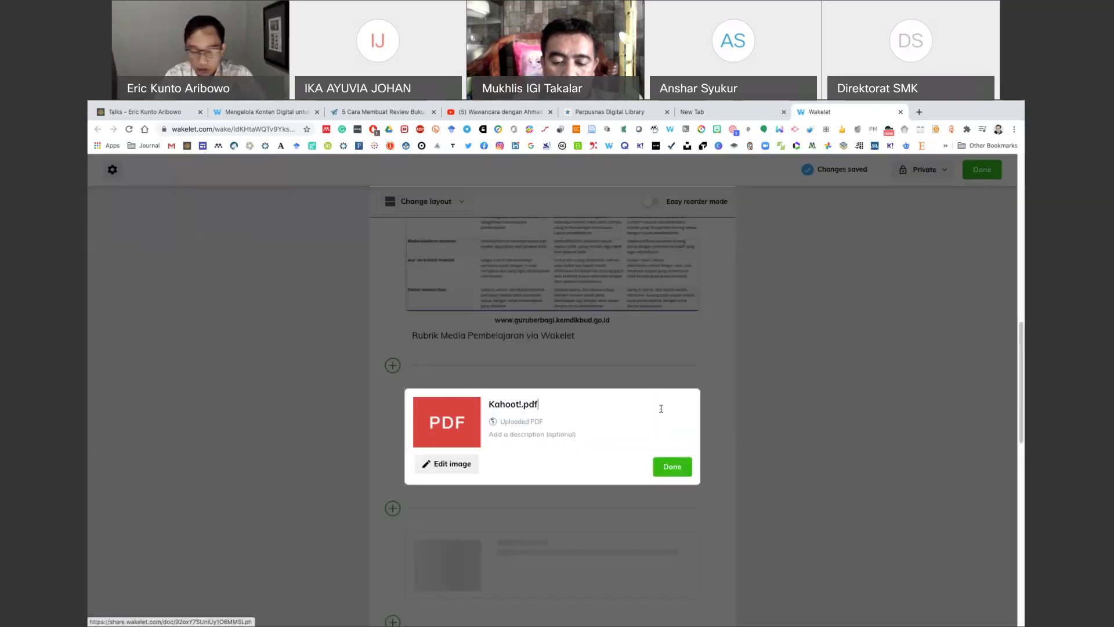